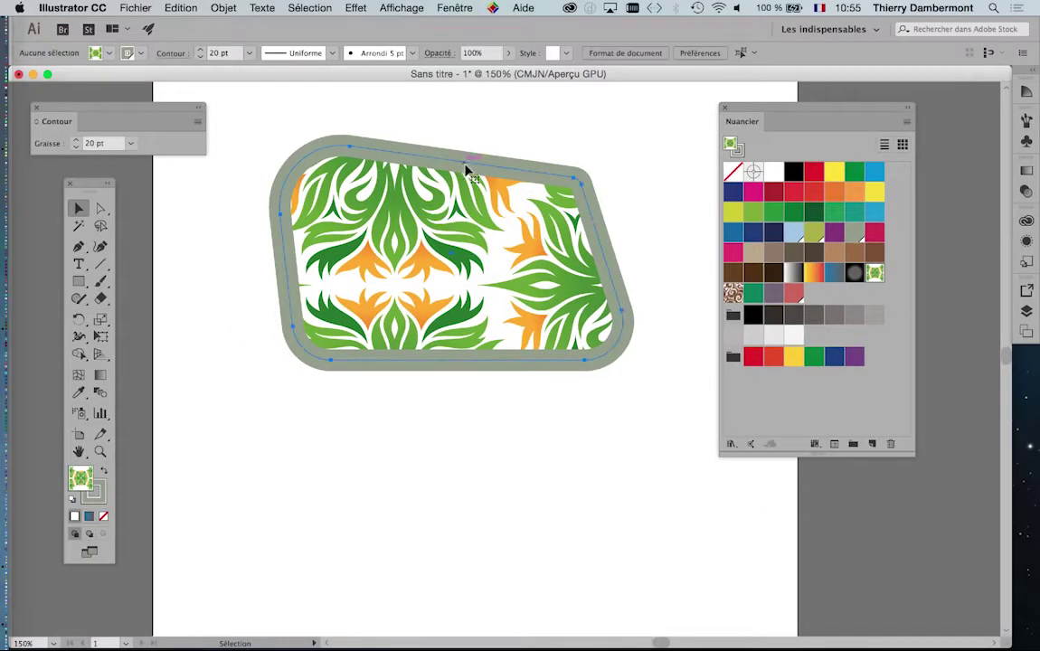
Step: Move the leaf-patterned shape down-left and fill it solid green instead of brown
{"action": "left_click_drag", "start_coordinate": [425, 194], "coordinate": [407, 222]}
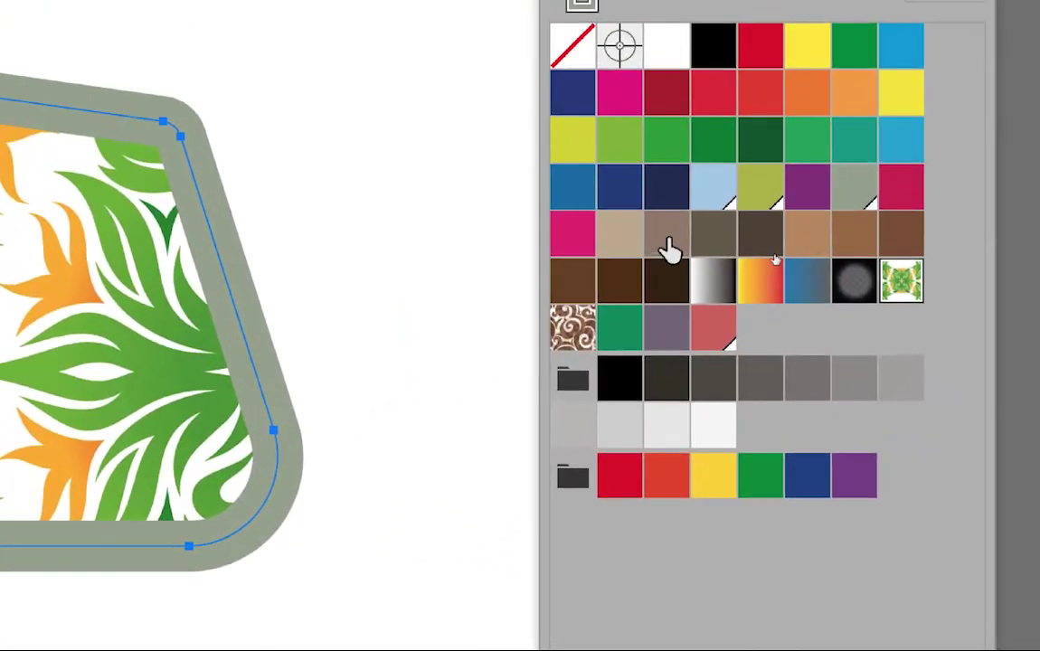
{"action": "left_click", "coordinate": [670, 244]}
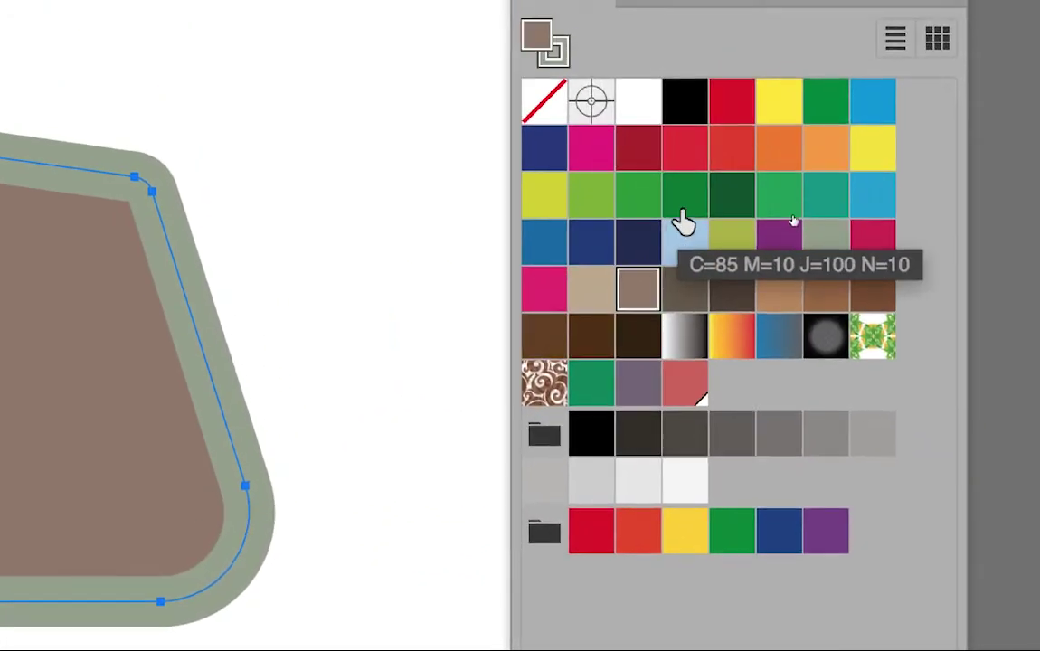
{"action": "left_click", "coordinate": [707, 177]}
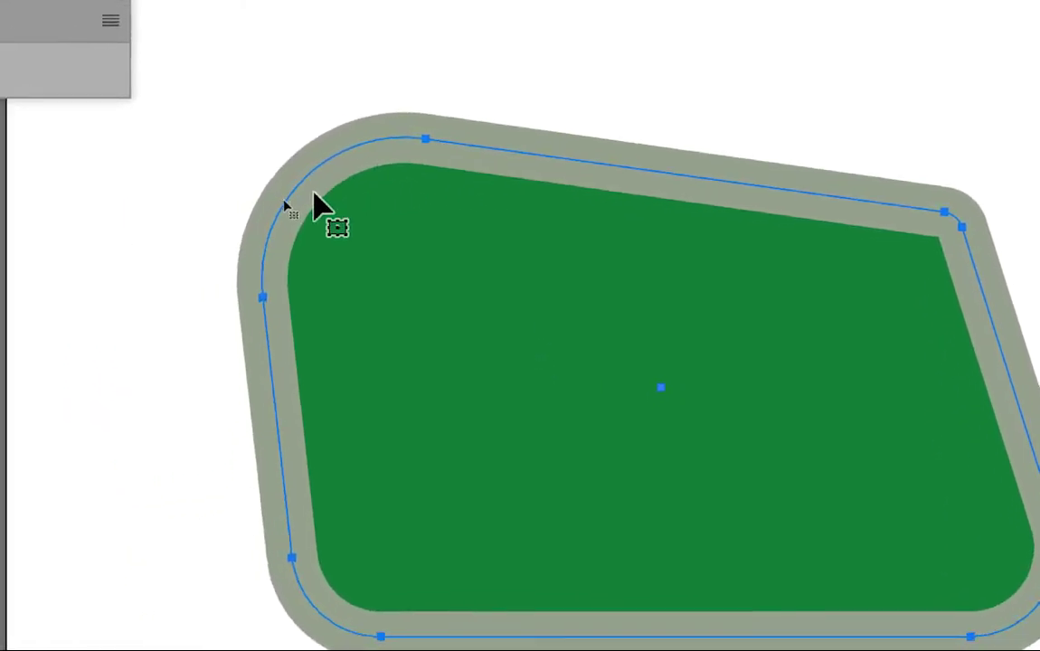
{"action": "left_click", "coordinate": [274, 235]}
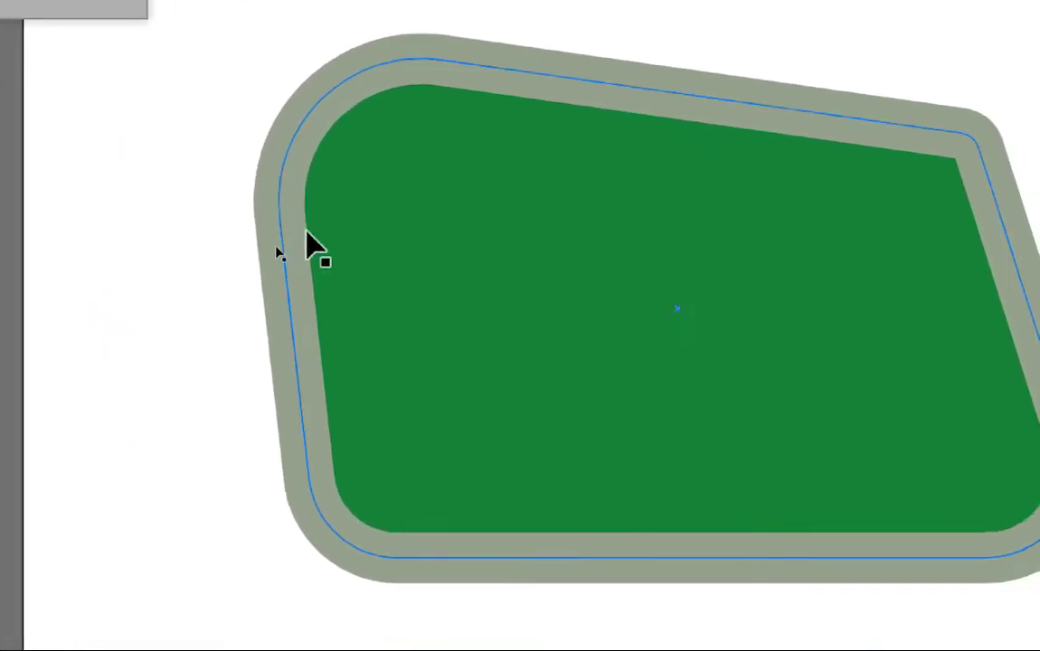
{"action": "left_click", "coordinate": [306, 237]}
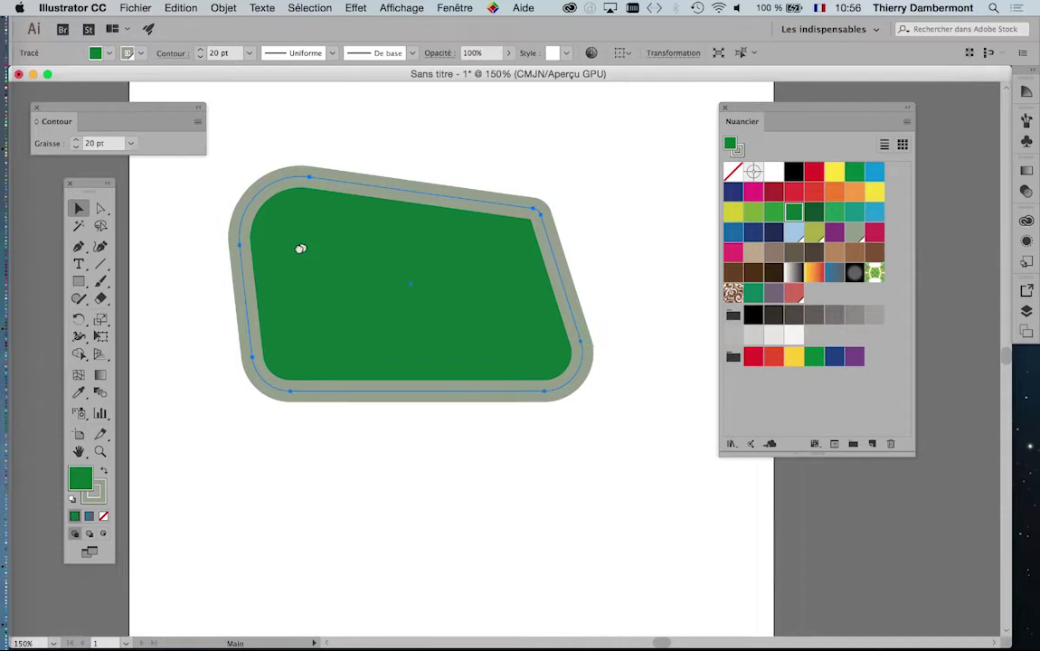
{"action": "left_click_drag", "start_coordinate": [301, 248], "coordinate": [261, 255]}
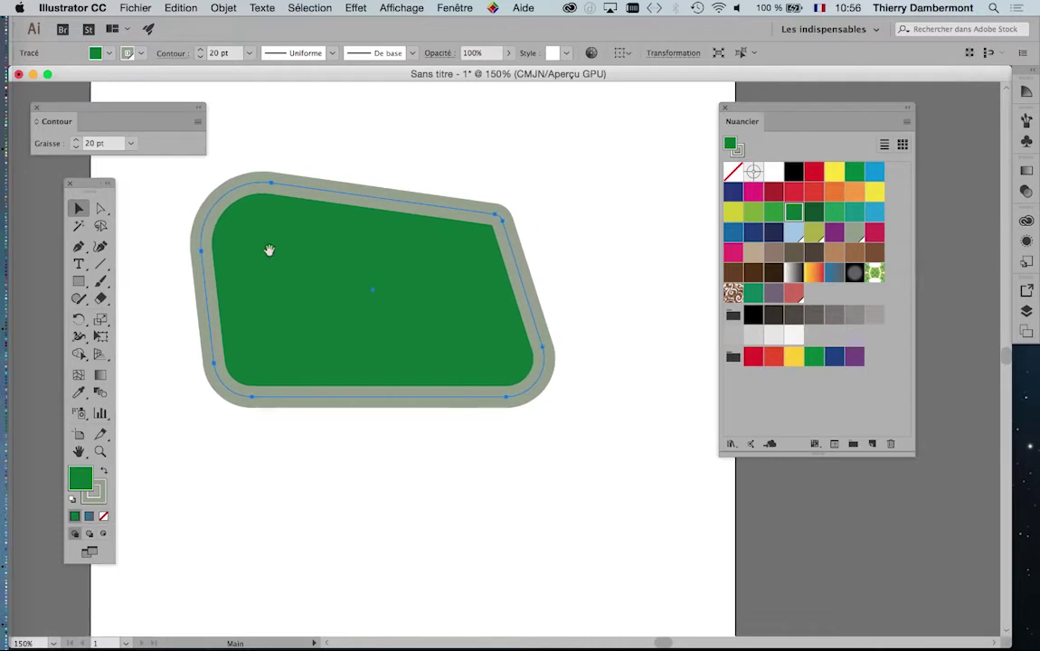
{"action": "left_click_drag", "start_coordinate": [82, 188], "coordinate": [44, 188]}
{"action": "left_click_drag", "start_coordinate": [220, 228], "coordinate": [179, 234]}
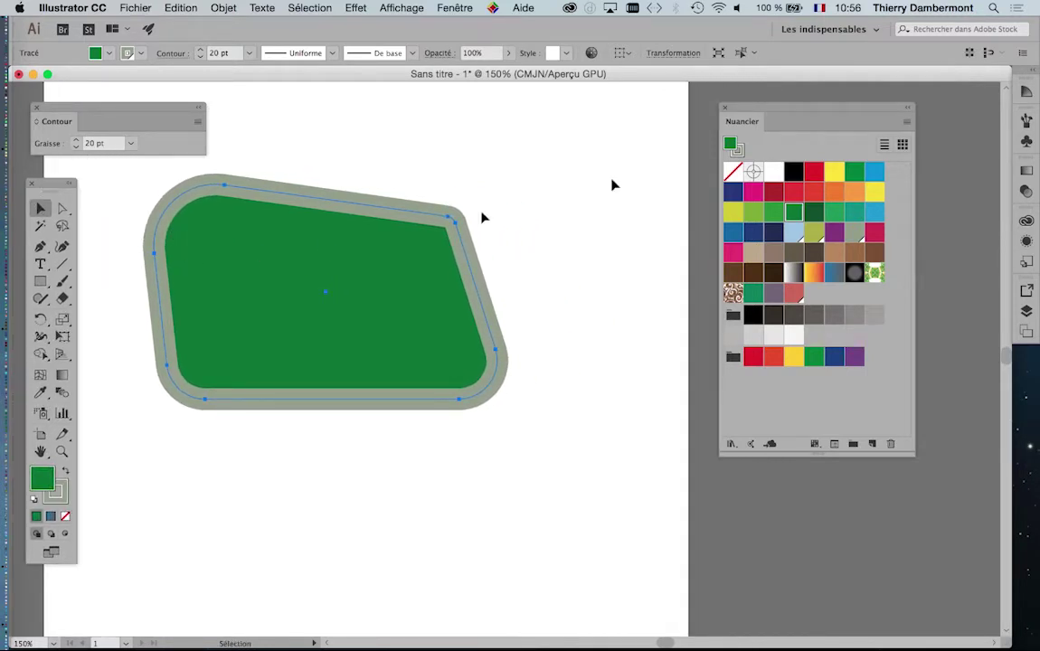
{"action": "left_click_drag", "start_coordinate": [746, 108], "coordinate": [821, 112]}
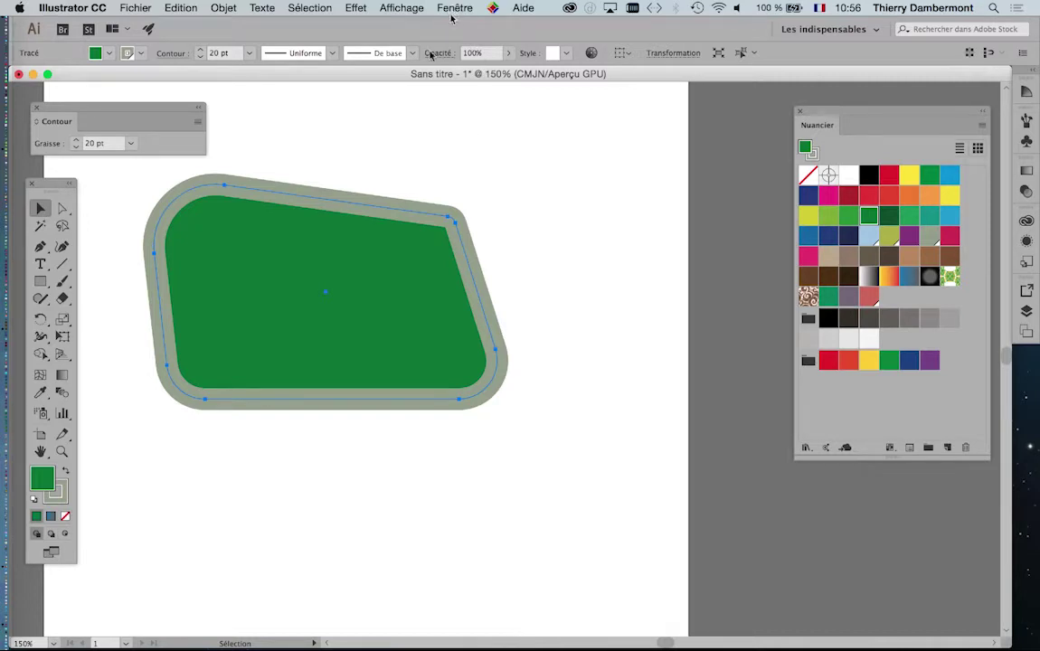
Step: Show the Appearance (Aspect) panel from the Window menu
{"action": "left_click", "coordinate": [367, 186]}
{"action": "left_click", "coordinate": [367, 235]}
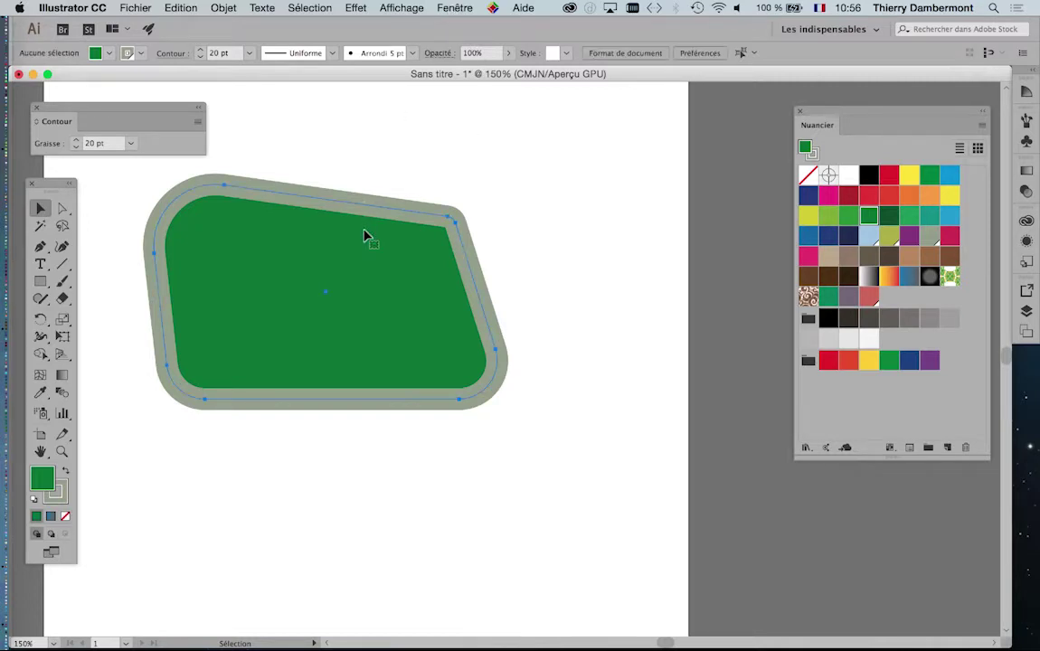
{"action": "left_click", "coordinate": [455, 8]}
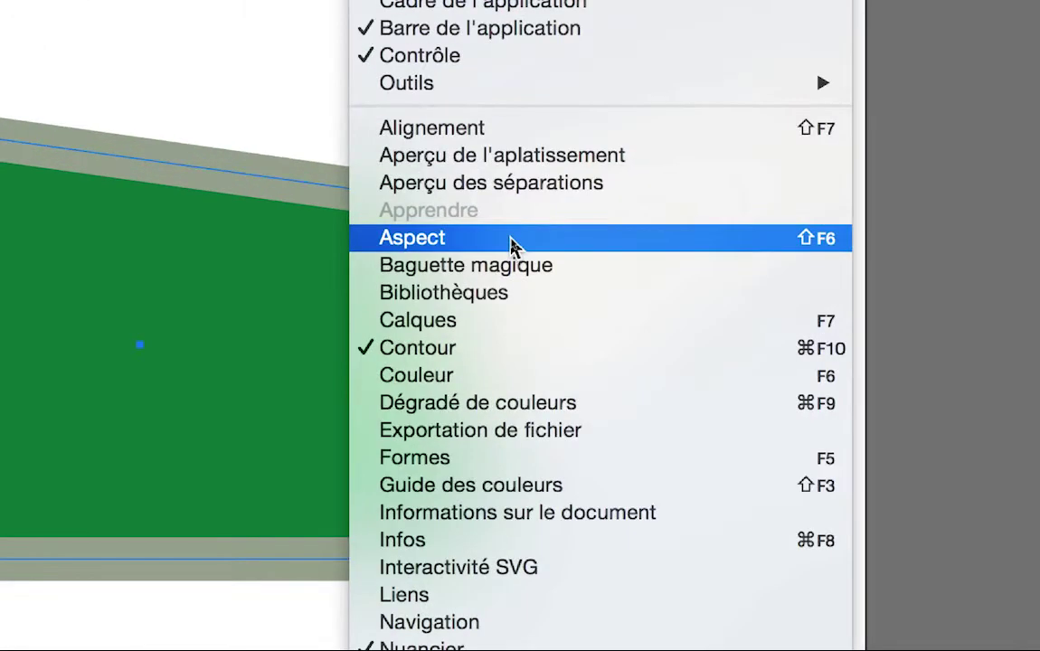
{"action": "left_click", "coordinate": [513, 247]}
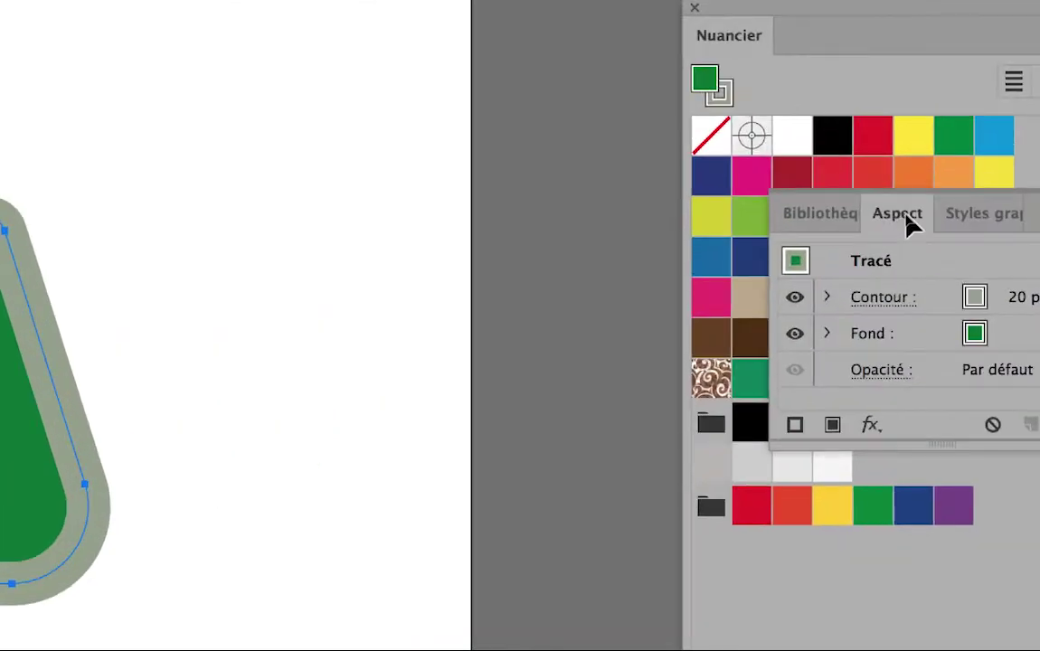
Step: Float the Appearance panel alone, size it to its rows, and collapse Graphic Styles
{"action": "left_click_drag", "start_coordinate": [912, 224], "coordinate": [685, 181]}
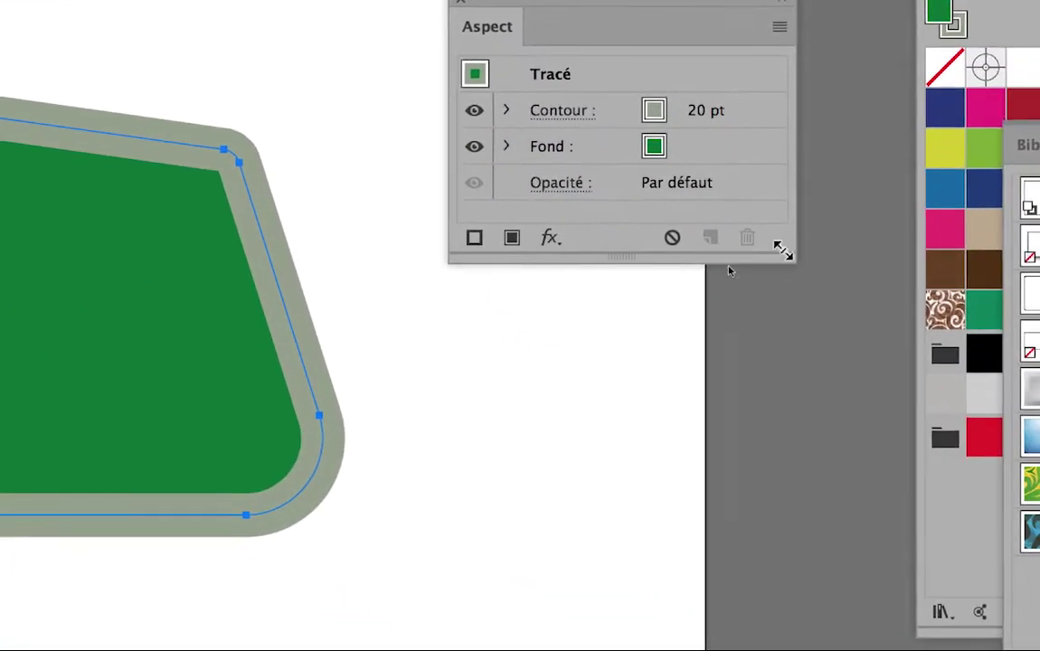
{"action": "left_click_drag", "start_coordinate": [784, 254], "coordinate": [784, 610]}
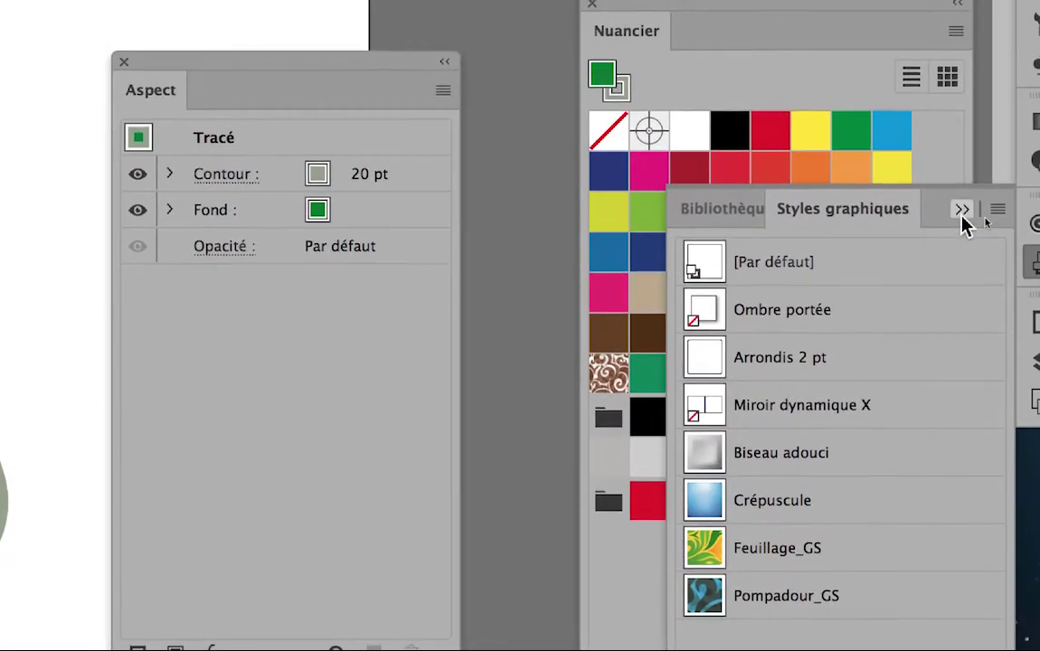
{"action": "left_click", "coordinate": [963, 215]}
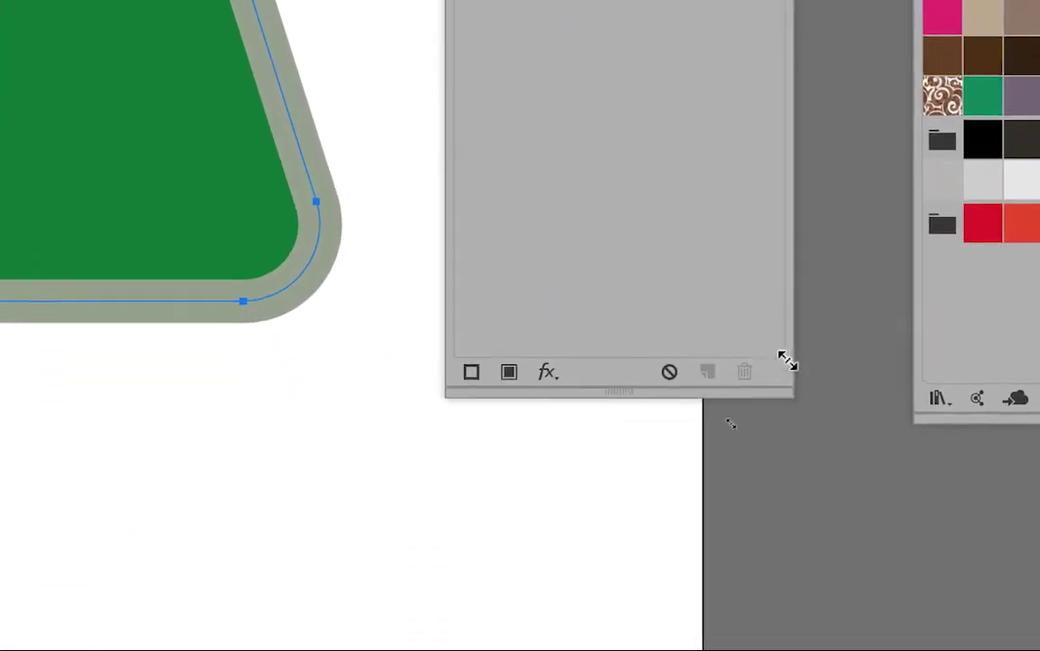
{"action": "left_click_drag", "start_coordinate": [787, 375], "coordinate": [785, 294]}
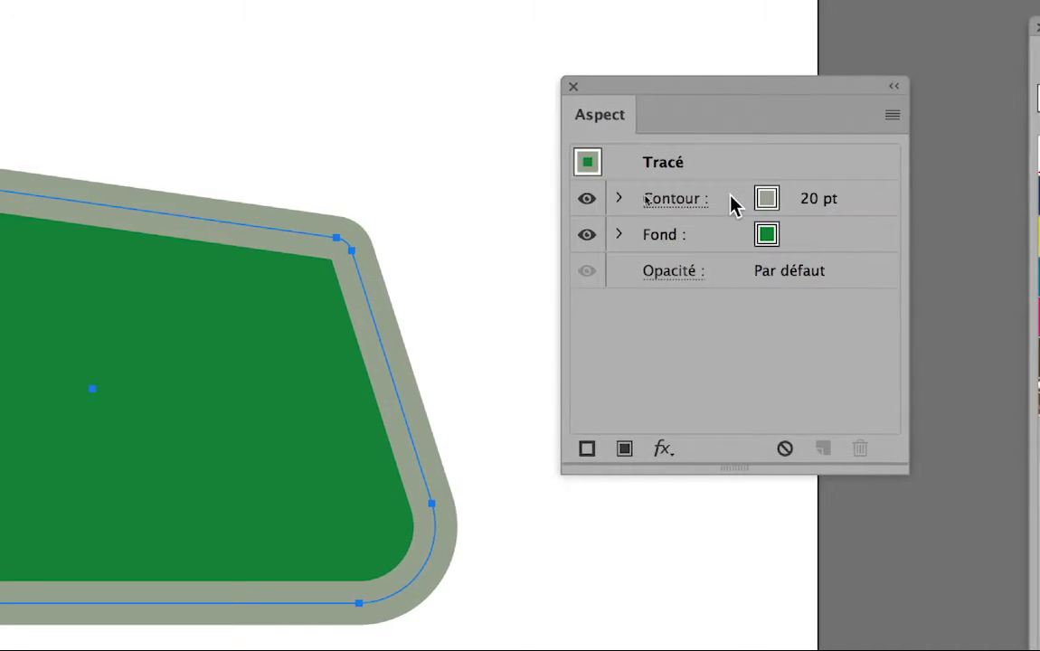
Step: Move the Stroke row below Fill in the Appearance panel so the green covers the grey outline's inner half
{"action": "left_click", "coordinate": [730, 197]}
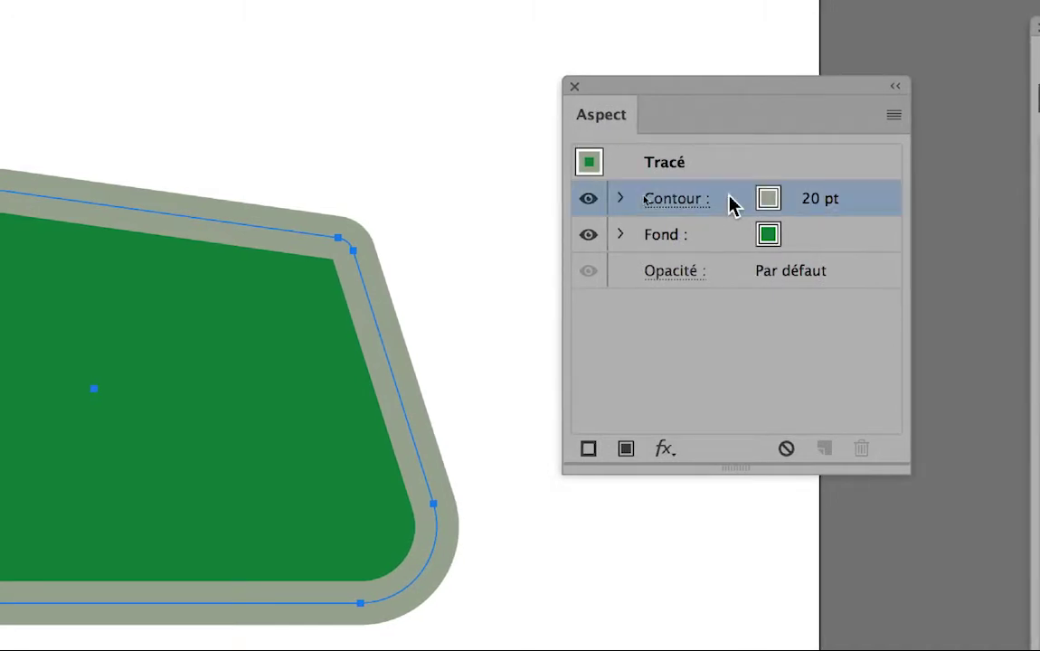
{"action": "left_click_drag", "start_coordinate": [731, 201], "coordinate": [731, 228]}
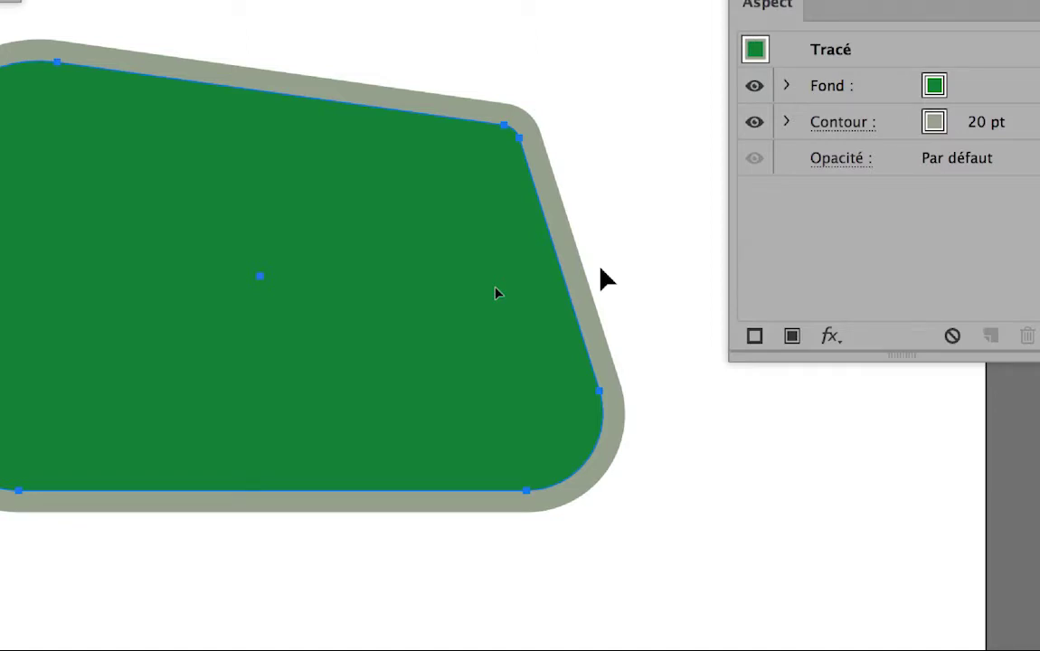
{"action": "key", "text": "alt"}
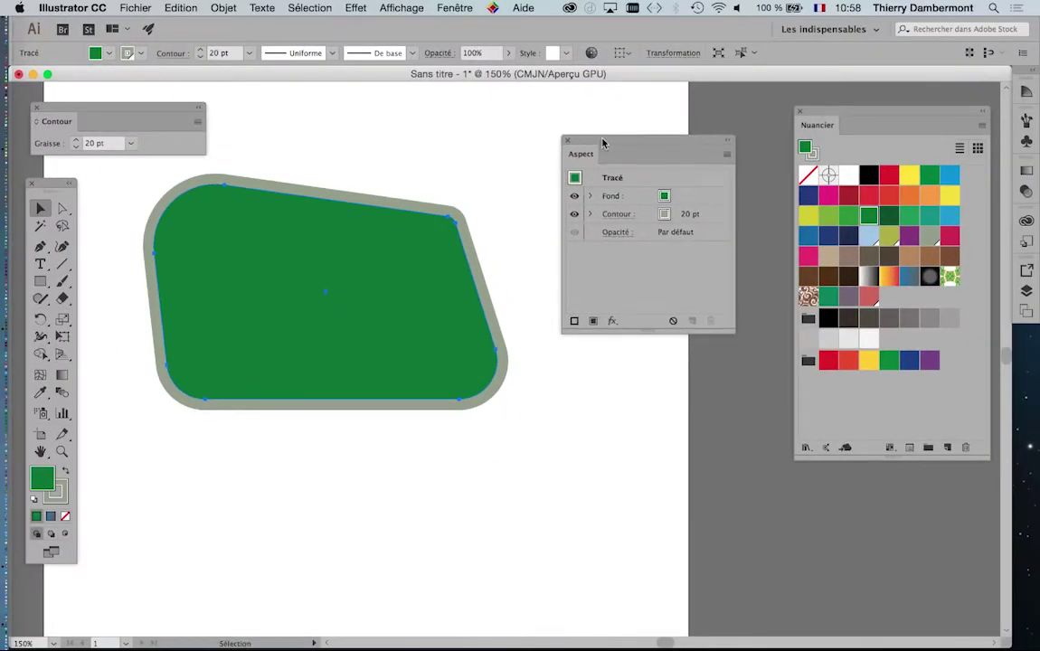
{"action": "left_click_drag", "start_coordinate": [597, 154], "coordinate": [642, 125]}
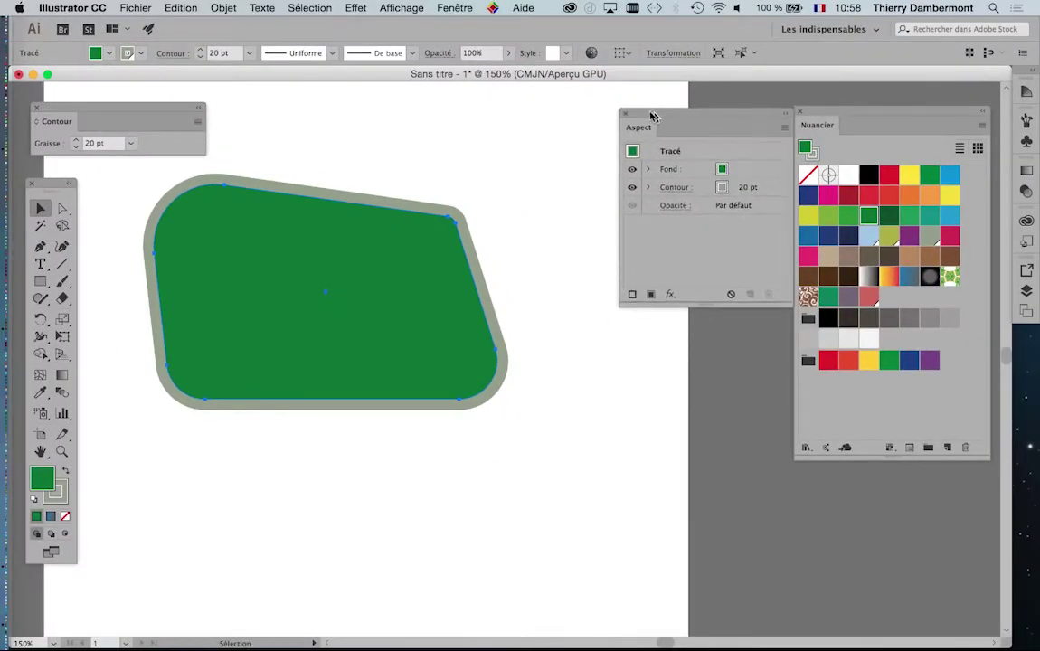
{"action": "left_click_drag", "start_coordinate": [308, 229], "coordinate": [317, 252]}
{"action": "left_click", "coordinate": [268, 283], "text": "super"}
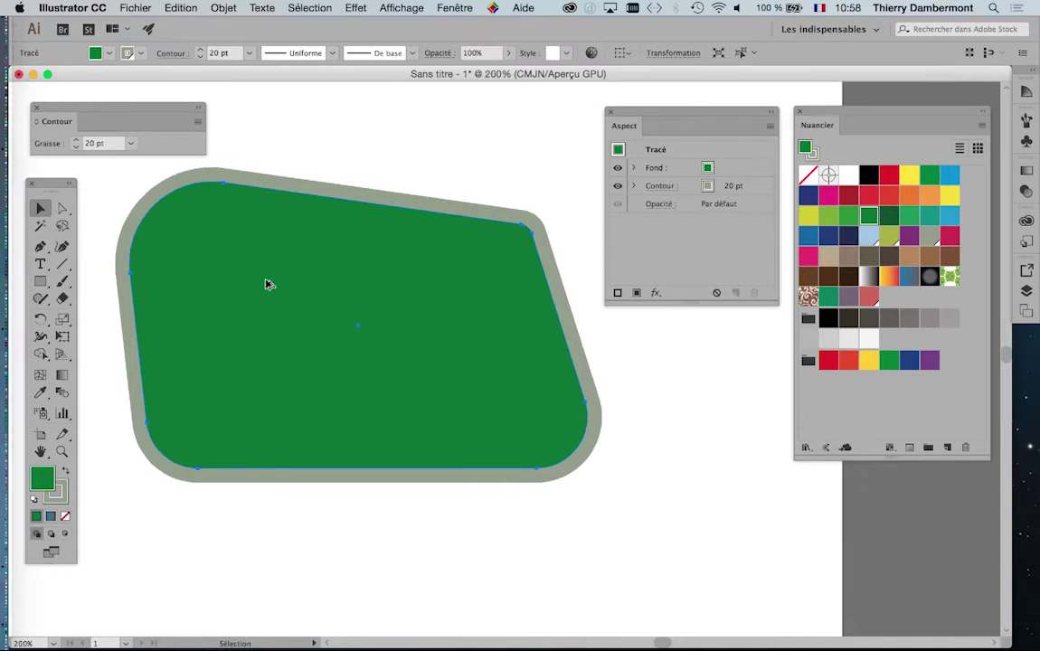
{"action": "left_click_drag", "start_coordinate": [269, 284], "coordinate": [290, 311]}
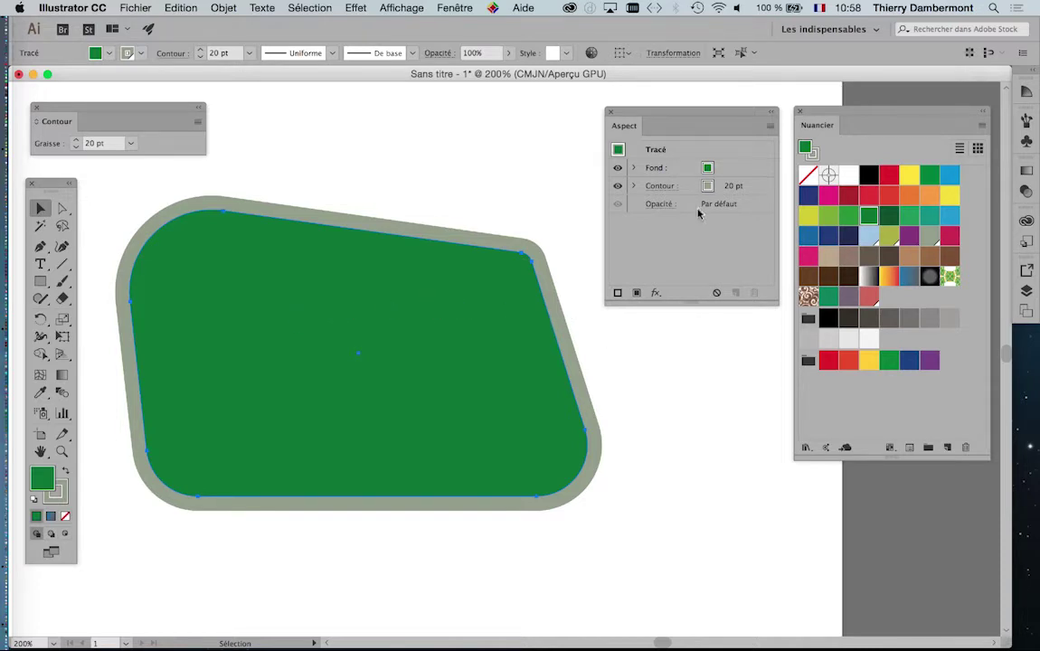
{"action": "key", "text": "ctrl"}
{"action": "mouse_move", "coordinate": [647, 109]}
{"action": "left_mouse_down"}
{"action": "mouse_move", "coordinate": [618, 147]}
{"action": "mouse_move", "coordinate": [623, 171]}
{"action": "left_mouse_up"}
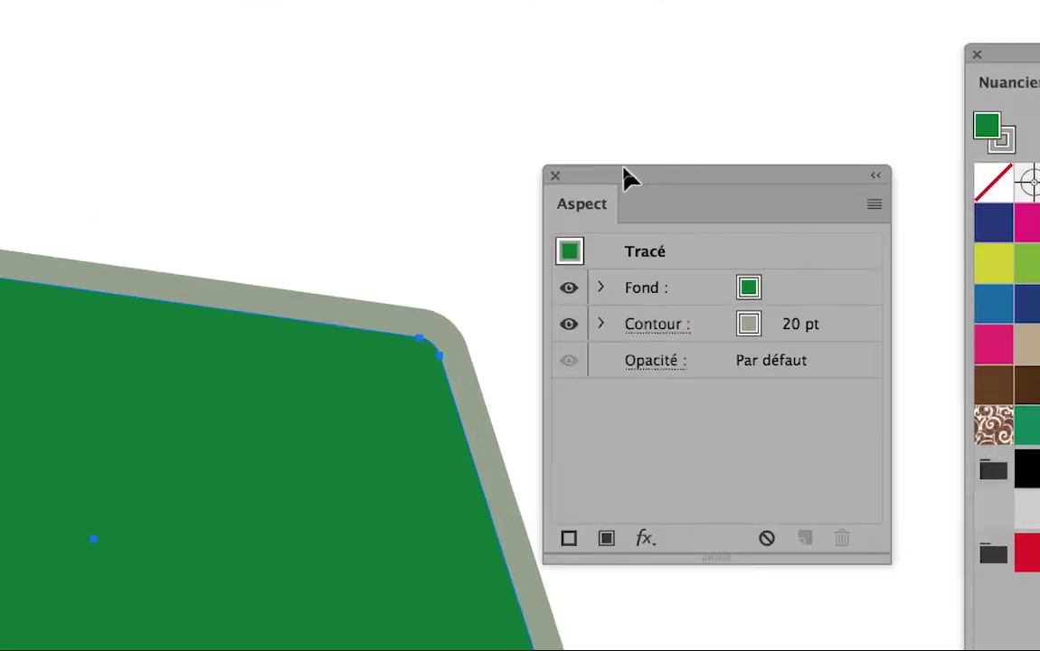
{"action": "left_click_drag", "start_coordinate": [631, 177], "coordinate": [631, 167]}
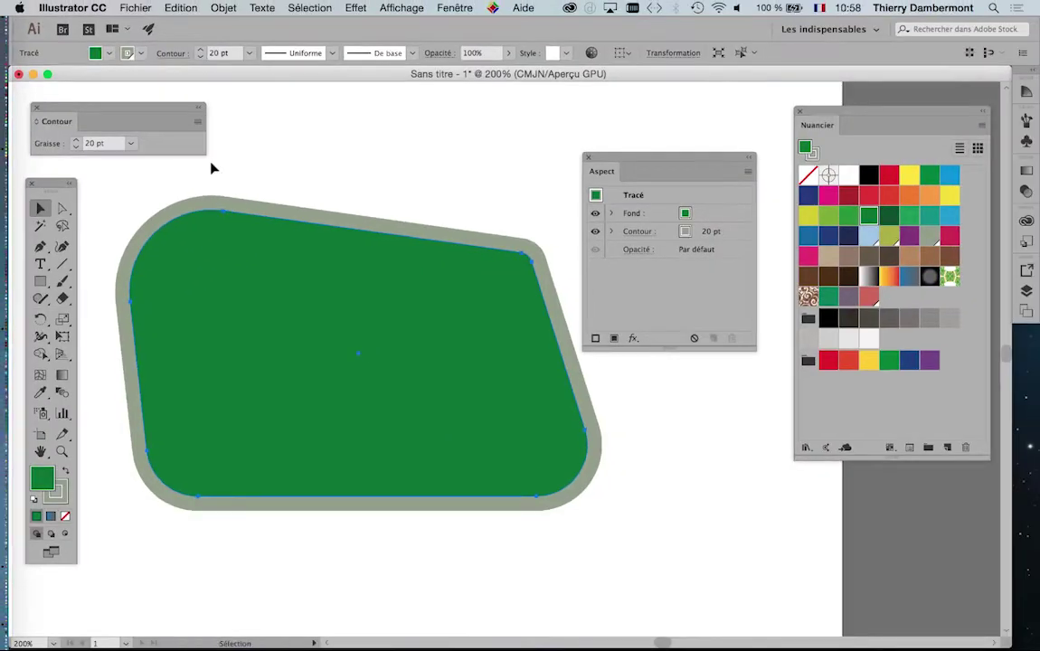
{"action": "left_click", "coordinate": [435, 173]}
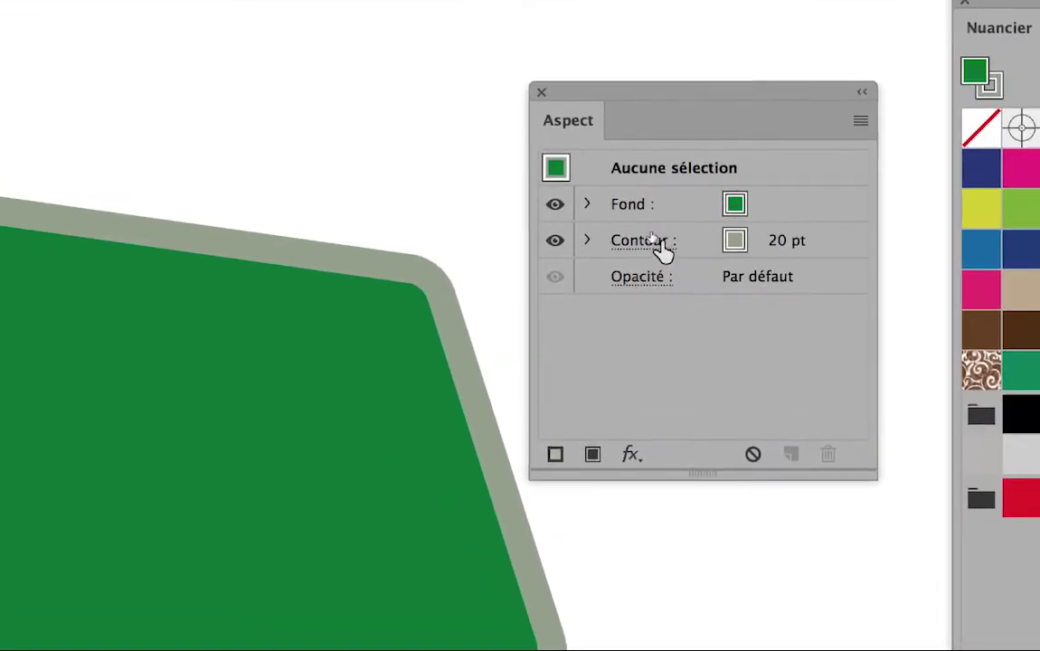
{"action": "left_click_drag", "start_coordinate": [674, 243], "coordinate": [672, 227]}
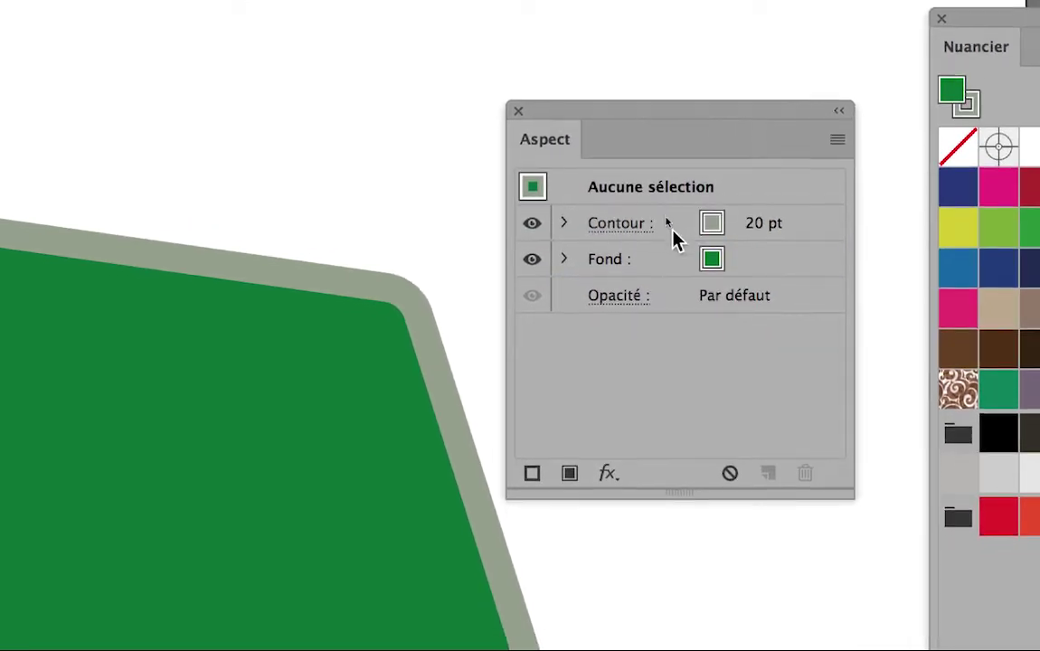
{"action": "key", "text": "ctrl+z"}
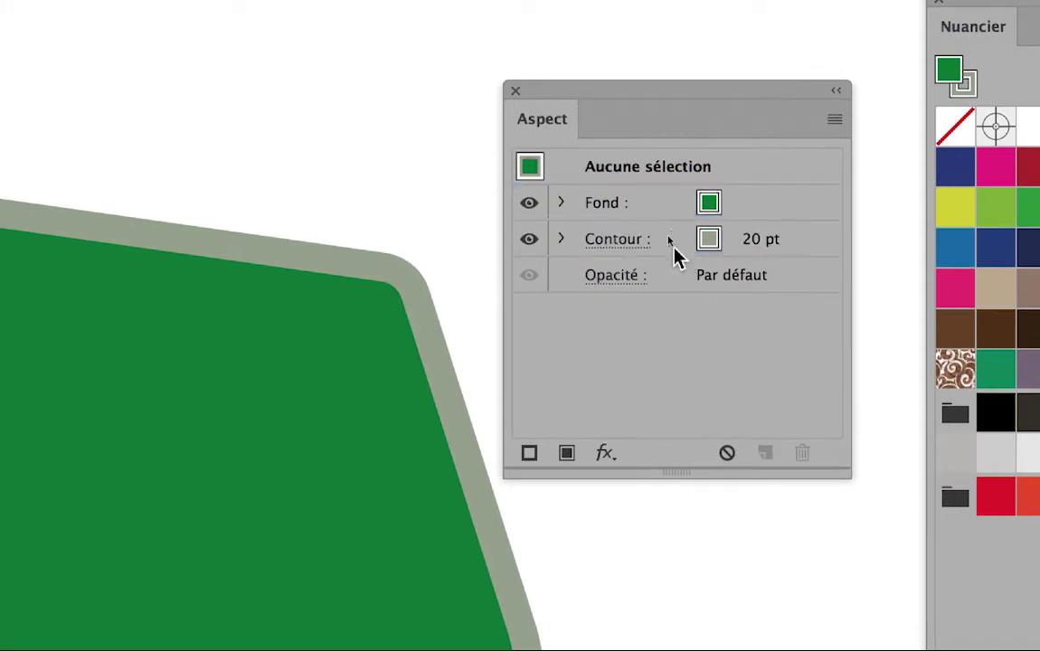
{"action": "left_click_drag", "start_coordinate": [674, 243], "coordinate": [671, 226]}
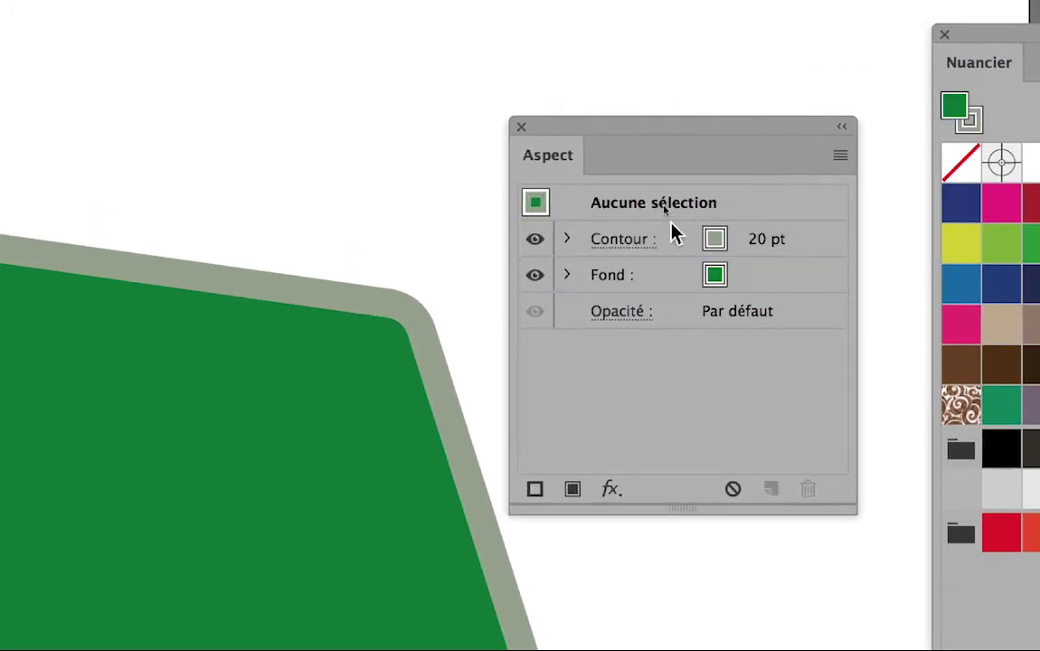
{"action": "left_click", "coordinate": [443, 371]}
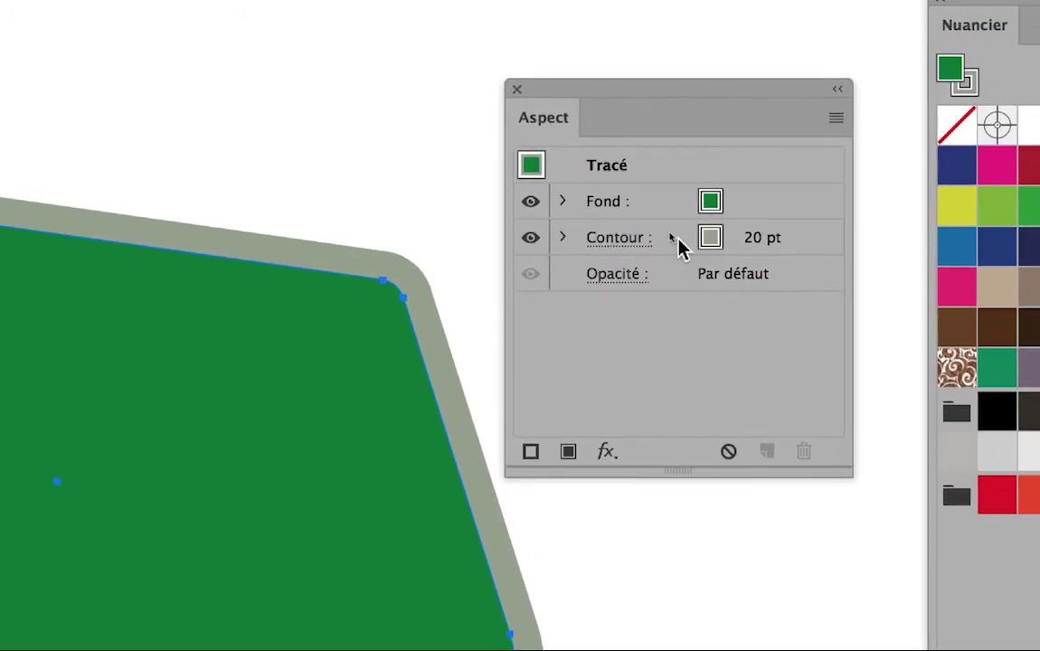
{"action": "left_click", "coordinate": [674, 240]}
{"action": "left_click_drag", "start_coordinate": [674, 240], "coordinate": [672, 228]}
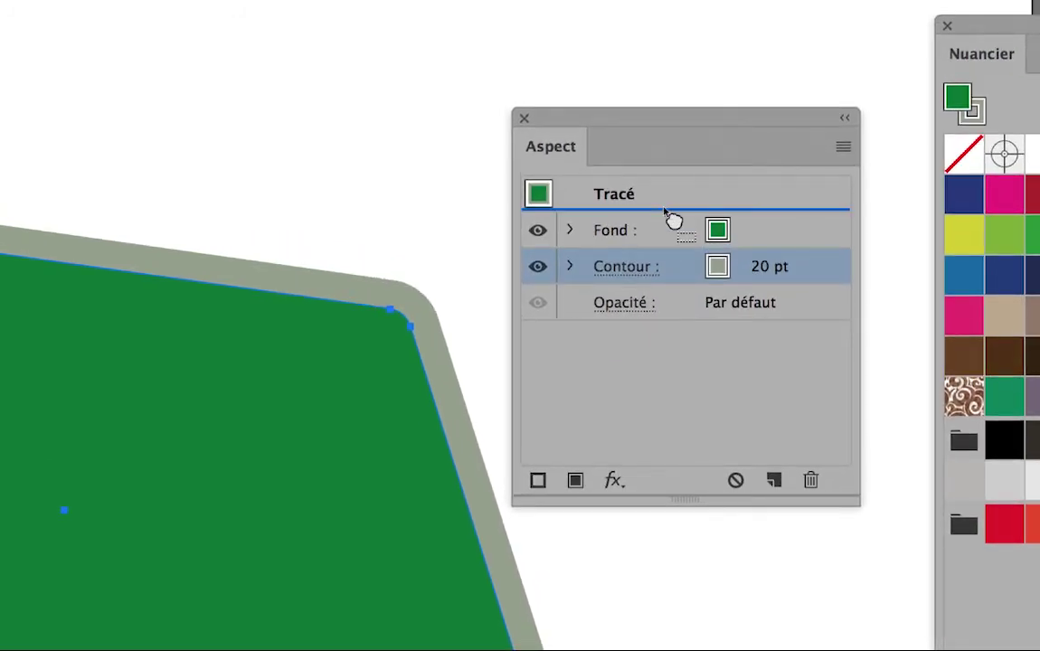
{"action": "mouse_move", "coordinate": [689, 237]}
{"action": "left_mouse_down"}
{"action": "mouse_move", "coordinate": [670, 217]}
{"action": "mouse_move", "coordinate": [679, 252]}
{"action": "left_mouse_up"}
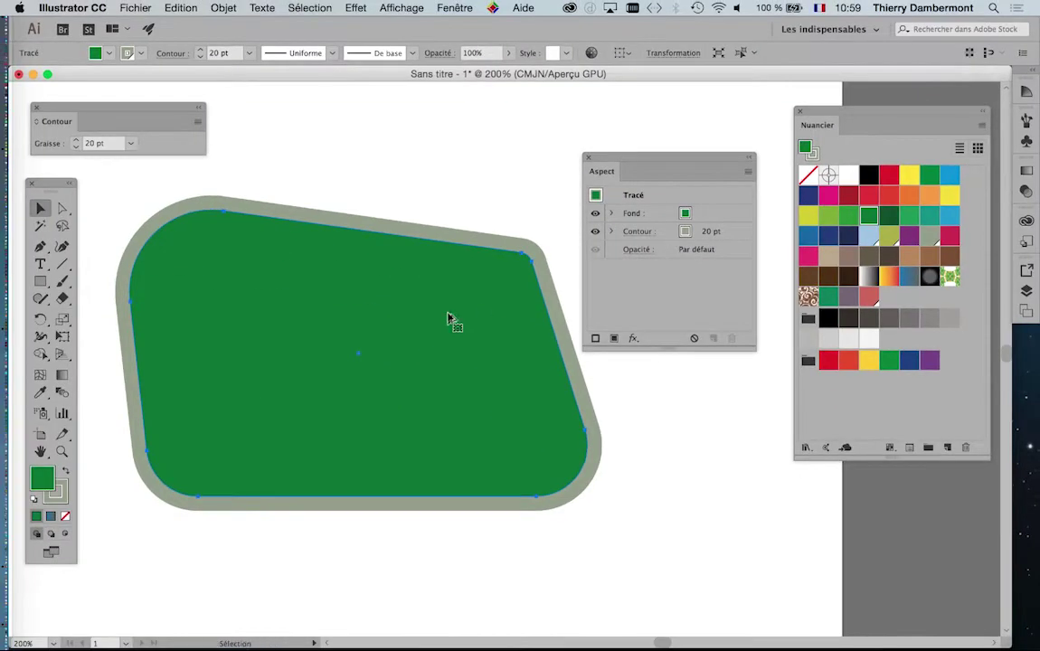
Step: Zoom out around the shape, dismiss the Shaper introduction, and reopen the freehand tools flyout
{"action": "key", "text": "super+minus"}
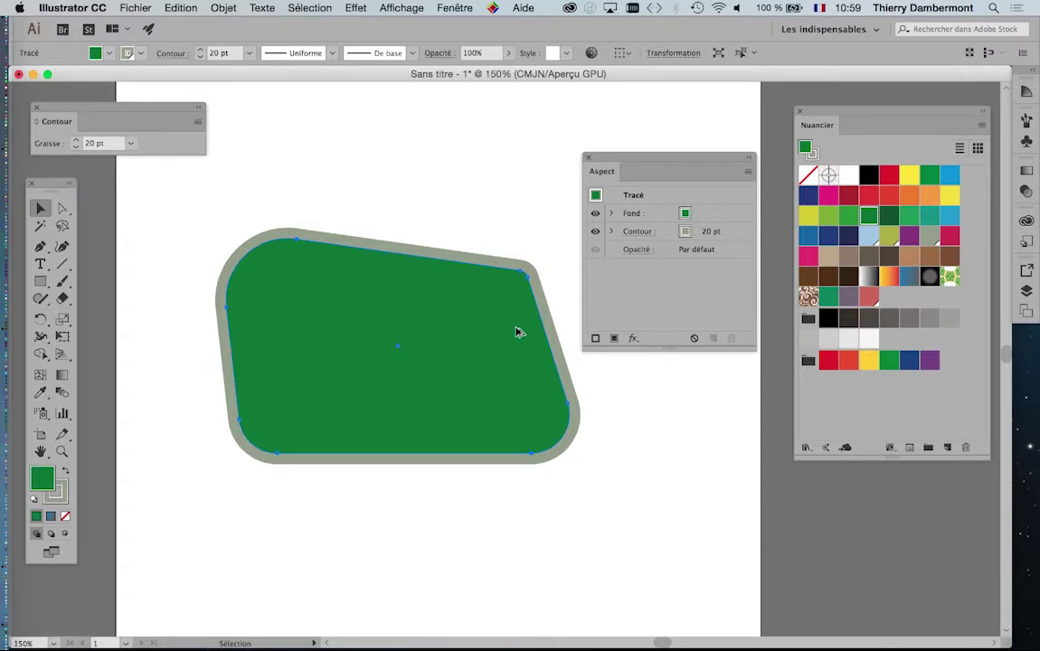
{"action": "key", "text": "super+minus"}
{"action": "left_click_drag", "start_coordinate": [372, 319], "coordinate": [222, 267]}
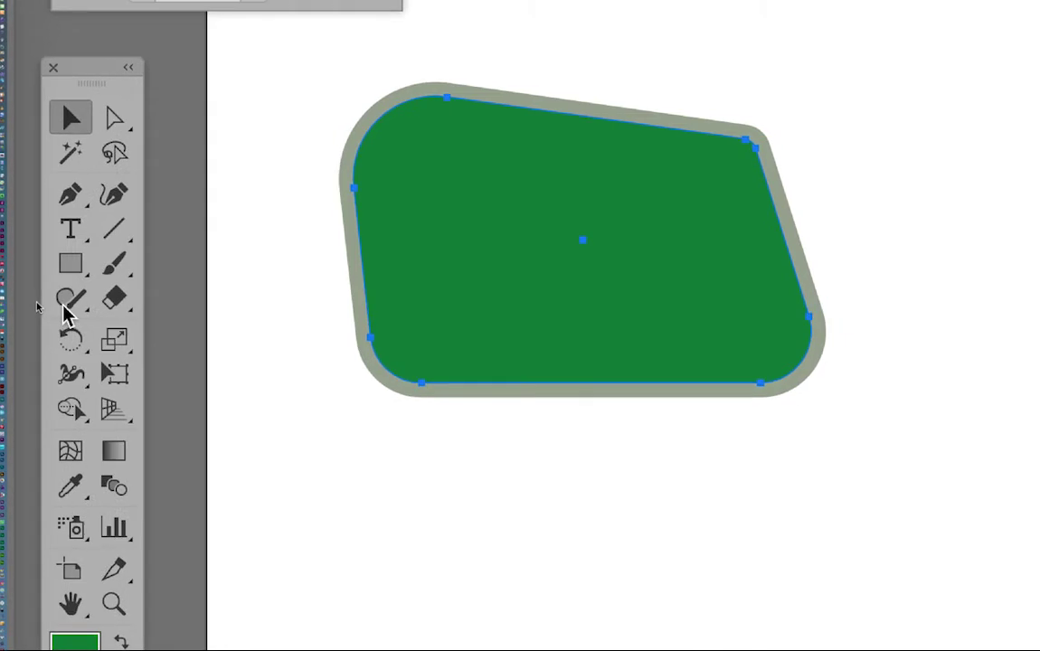
{"action": "left_click", "coordinate": [65, 303]}
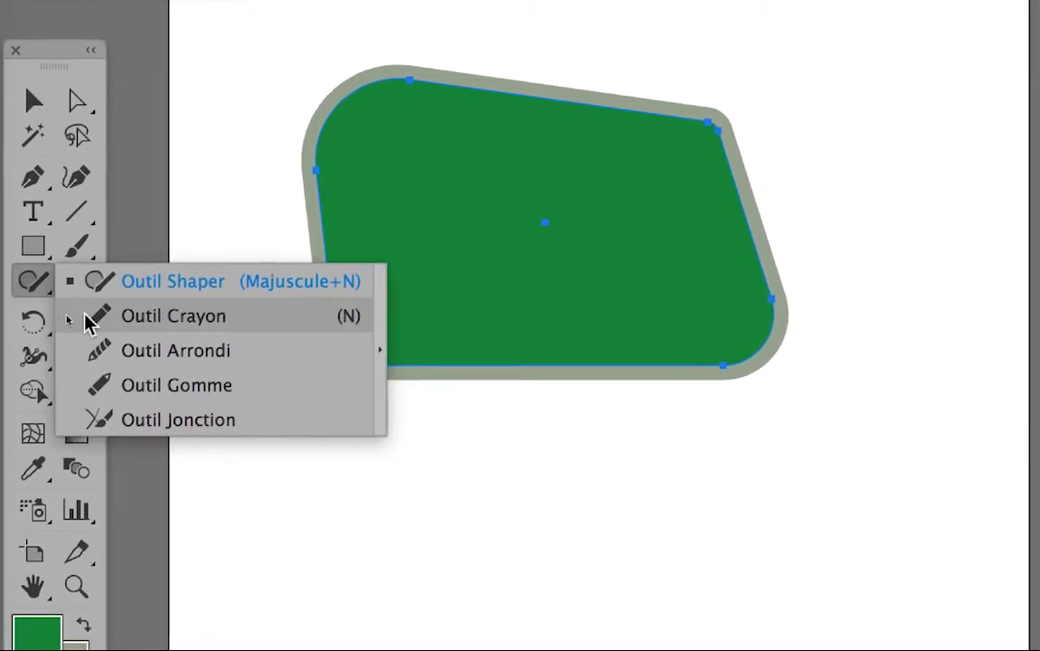
{"action": "left_click", "coordinate": [91, 324]}
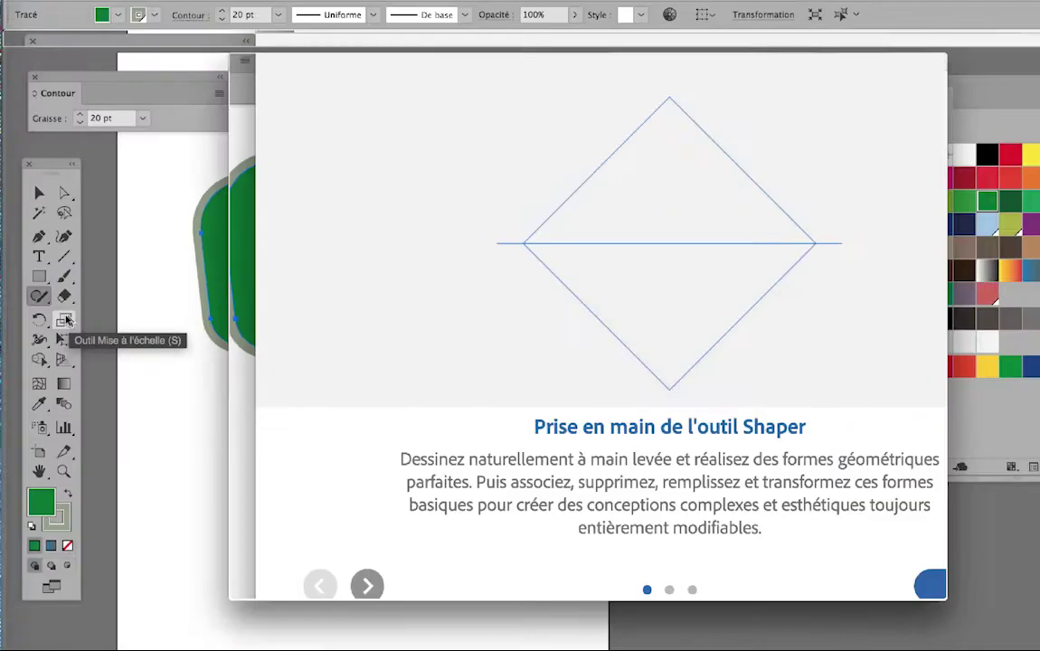
{"action": "left_click", "coordinate": [752, 520]}
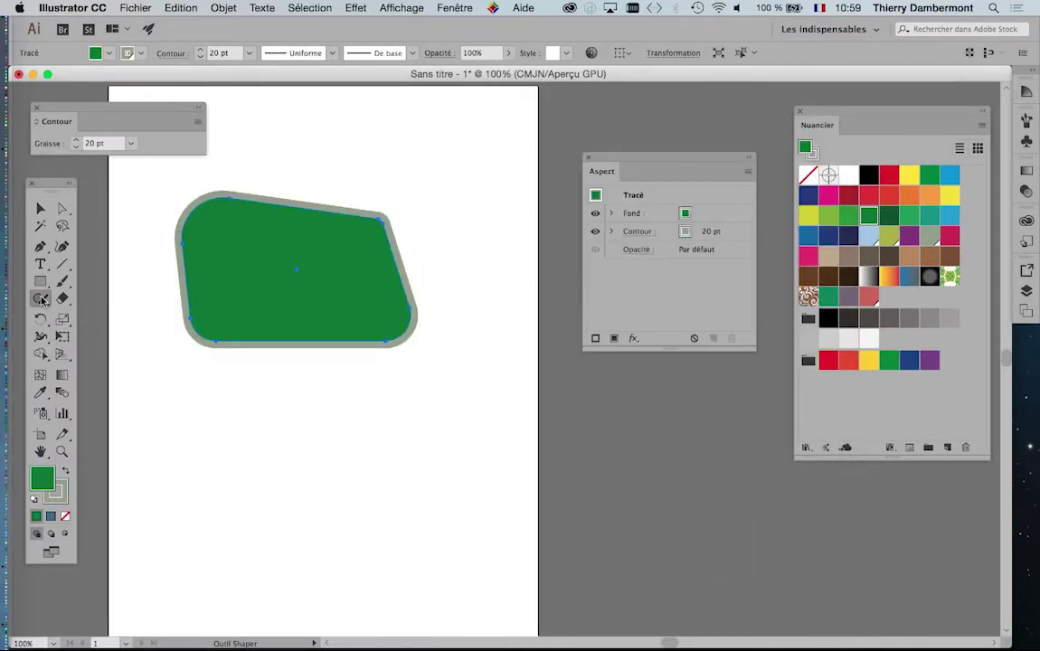
{"action": "left_click", "coordinate": [42, 300]}
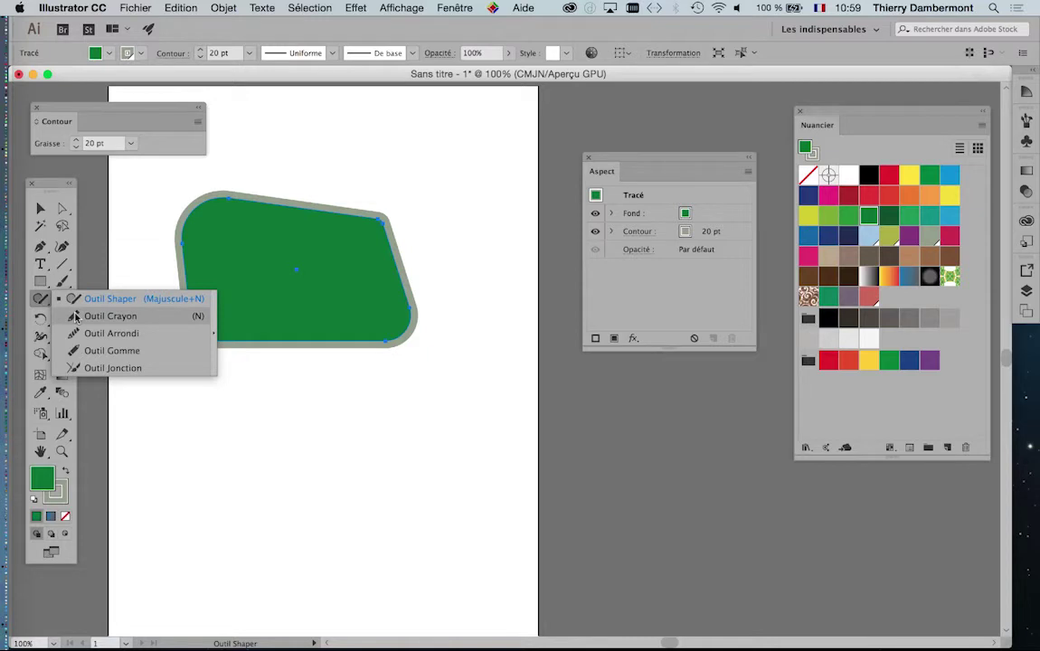
Step: With the Pencil tool, draw a sitting-cat outline below the green shape
{"action": "left_click", "coordinate": [76, 317]}
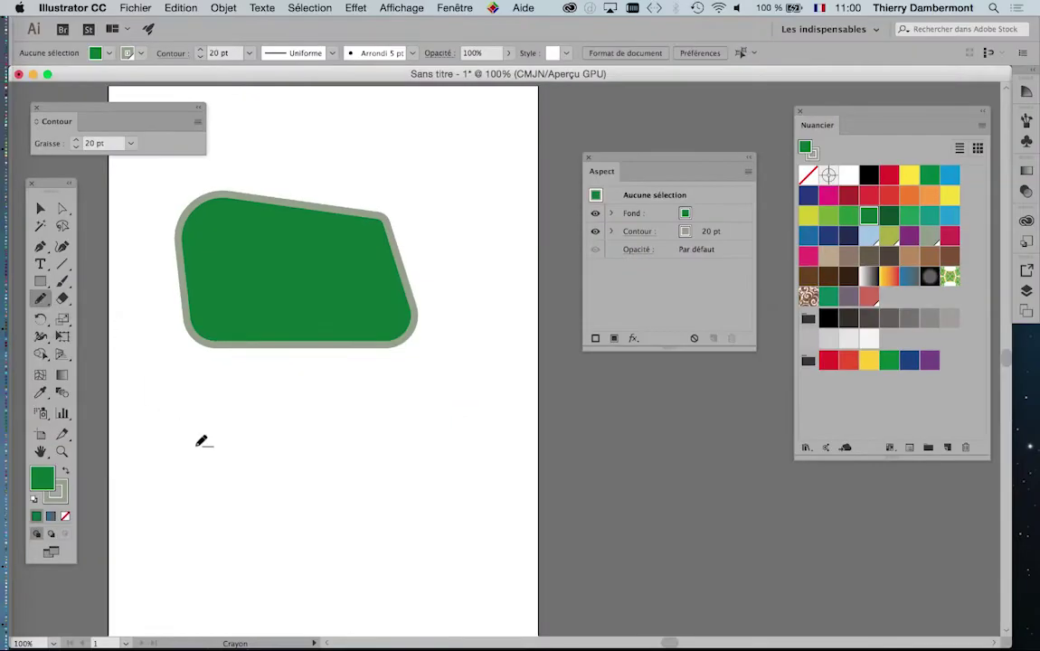
{"action": "scroll", "coordinate": [201, 437], "scroll_direction": "up", "scroll_amount": 1}
{"action": "left_click_drag", "start_coordinate": [302, 446], "coordinate": [301, 400]}
{"action": "scroll", "coordinate": [302, 401], "scroll_direction": "up", "scroll_amount": 1}
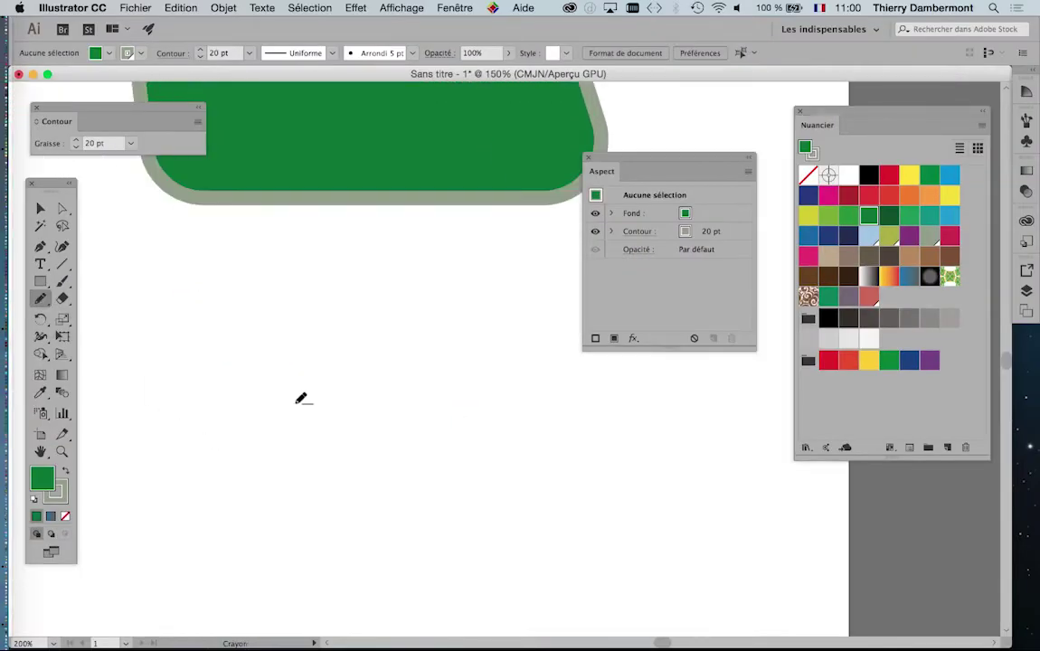
{"action": "left_click_drag", "start_coordinate": [282, 352], "coordinate": [287, 388]}
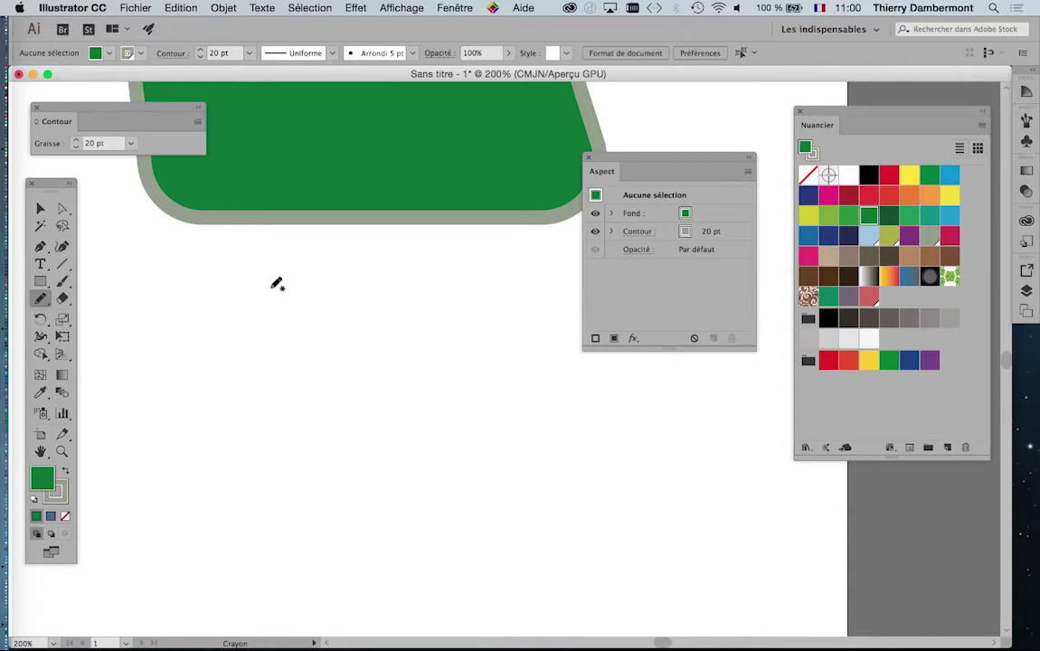
{"action": "mouse_move", "coordinate": [272, 288]}
{"action": "left_mouse_down"}
{"action": "mouse_move", "coordinate": [286, 460]}
{"action": "mouse_move", "coordinate": [204, 403]}
{"action": "mouse_move", "coordinate": [167, 489]}
{"action": "mouse_move", "coordinate": [240, 546]}
{"action": "mouse_move", "coordinate": [457, 546]}
{"action": "mouse_move", "coordinate": [438, 525]}
{"action": "mouse_move", "coordinate": [409, 523]}
{"action": "mouse_move", "coordinate": [401, 507]}
{"action": "mouse_move", "coordinate": [379, 403]}
{"action": "mouse_move", "coordinate": [444, 390]}
{"action": "mouse_move", "coordinate": [418, 356]}
{"action": "mouse_move", "coordinate": [372, 367]}
{"action": "mouse_move", "coordinate": [362, 349]}
{"action": "mouse_move", "coordinate": [381, 279]}
{"action": "mouse_move", "coordinate": [314, 281]}
{"action": "mouse_move", "coordinate": [295, 256]}
{"action": "mouse_move", "coordinate": [279, 257]}
{"action": "mouse_move", "coordinate": [279, 295]}
{"action": "left_mouse_up"}
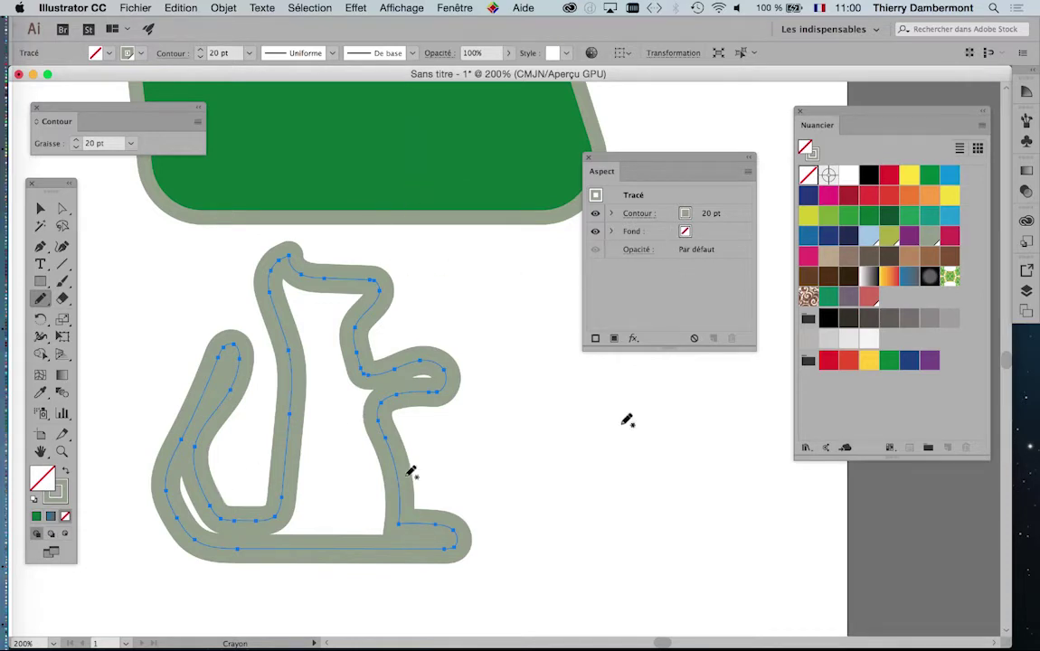
Step: Fill the cat red and stack its fill above the grey stroke in Appearance
{"action": "left_click", "coordinate": [891, 197]}
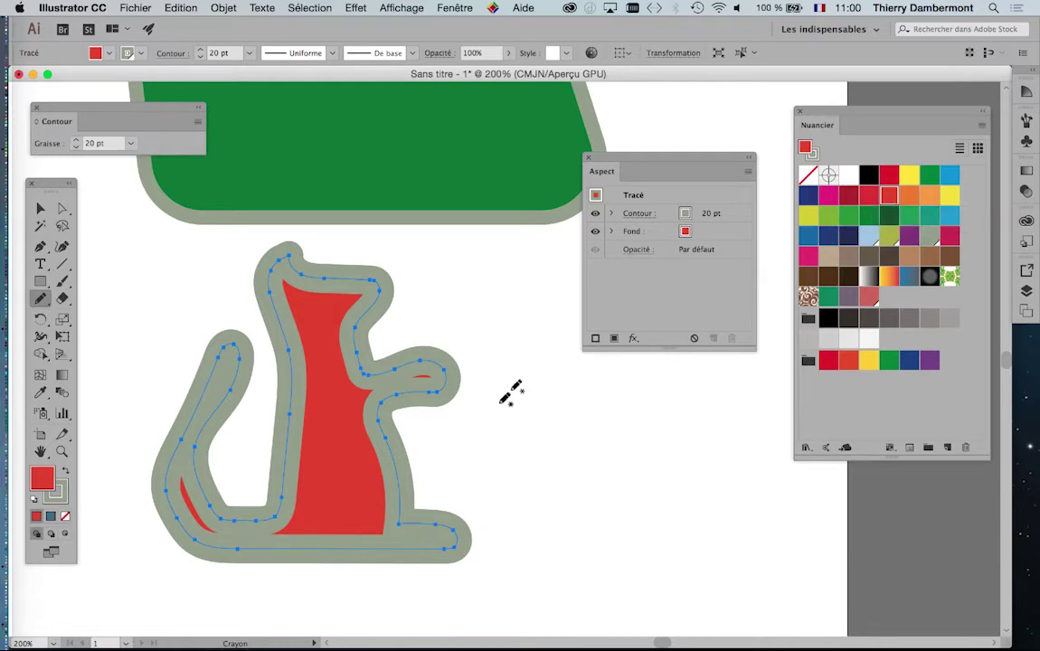
{"action": "scroll", "coordinate": [511, 308], "scroll_direction": "down", "scroll_amount": 5}
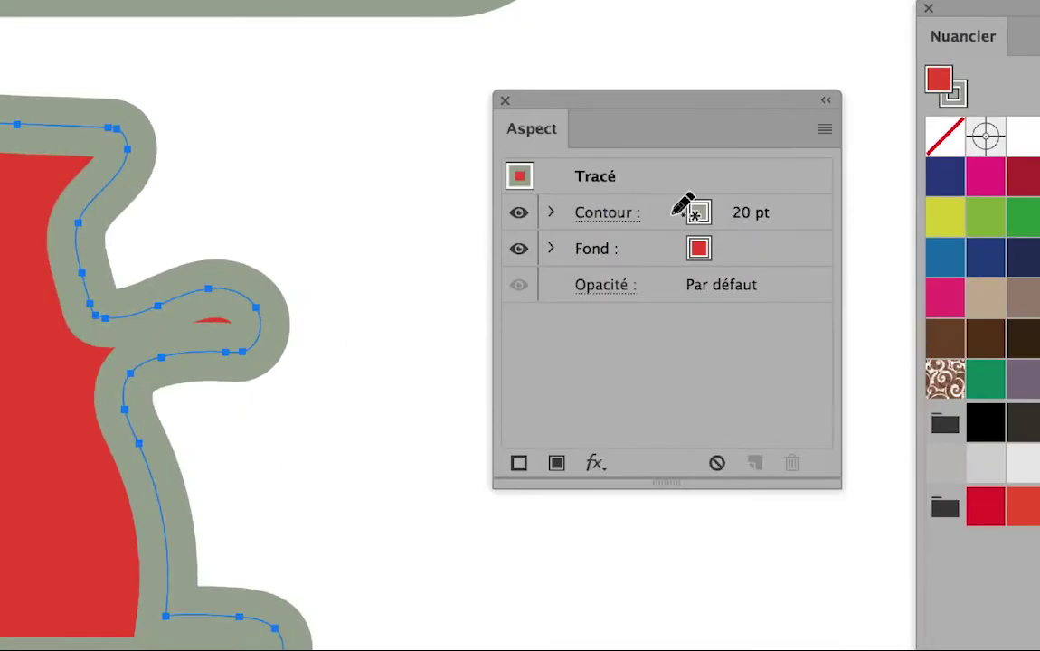
{"action": "left_click", "coordinate": [669, 221]}
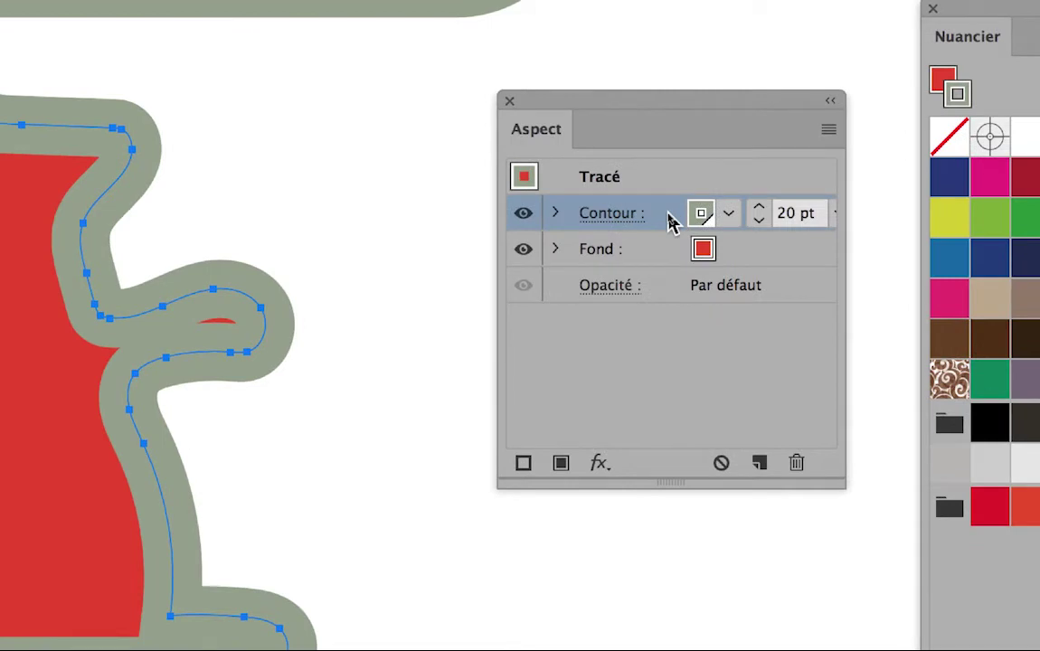
{"action": "left_click_drag", "start_coordinate": [669, 222], "coordinate": [671, 263]}
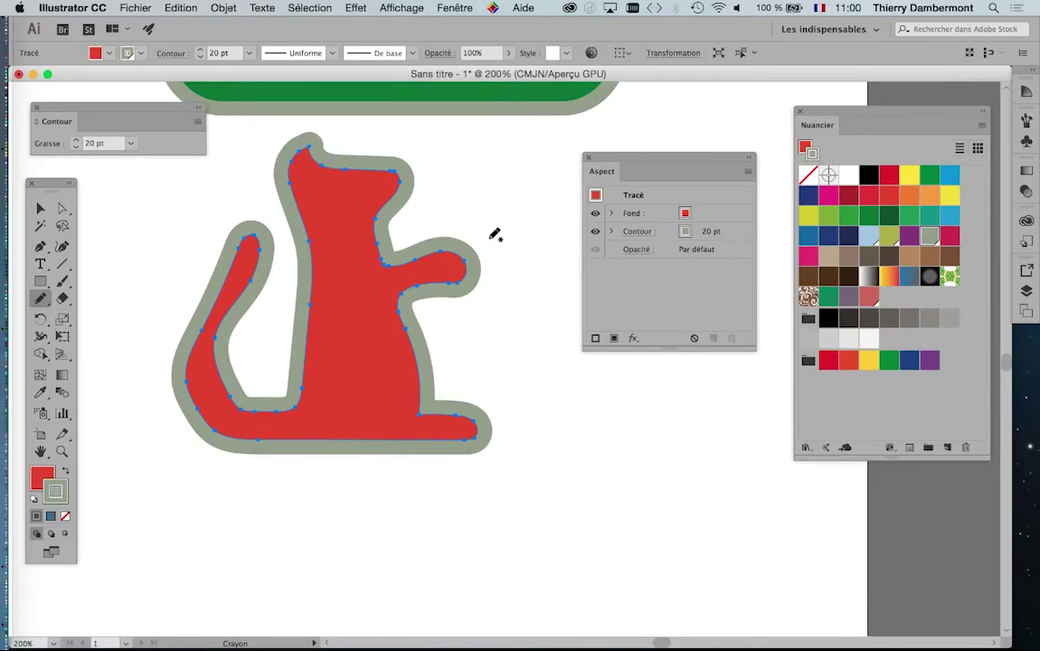
{"action": "mouse_move", "coordinate": [666, 233]}
{"action": "left_mouse_down"}
{"action": "mouse_move", "coordinate": [665, 218]}
{"action": "mouse_move", "coordinate": [668, 237]}
{"action": "left_mouse_up"}
{"action": "left_click_drag", "start_coordinate": [406, 207], "coordinate": [444, 275]}
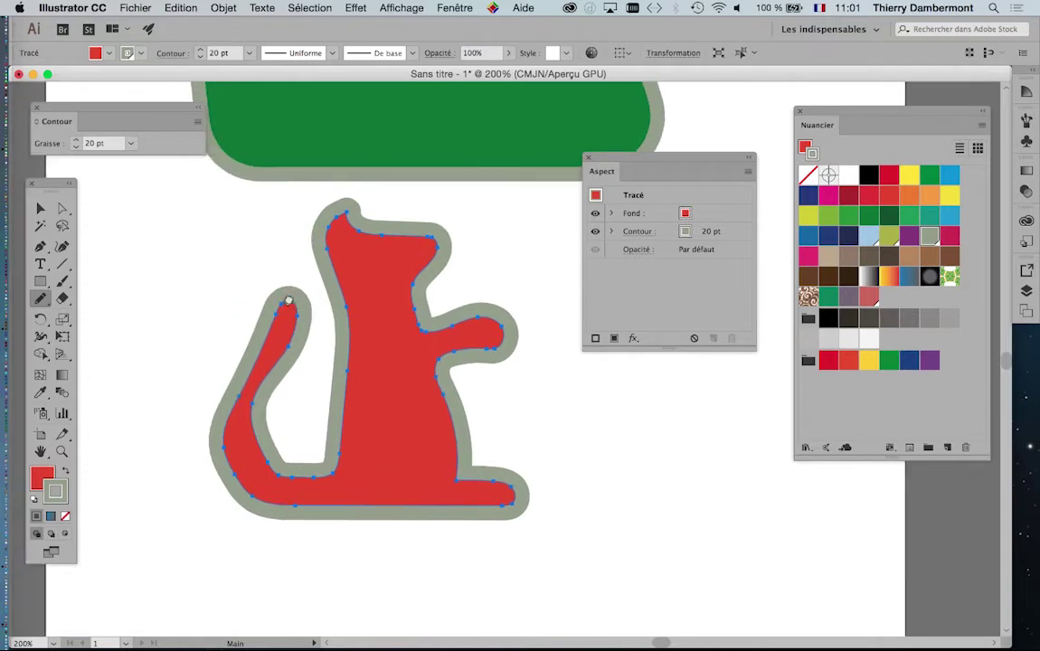
{"action": "scroll", "coordinate": [289, 299], "scroll_direction": "up", "scroll_amount": 2}
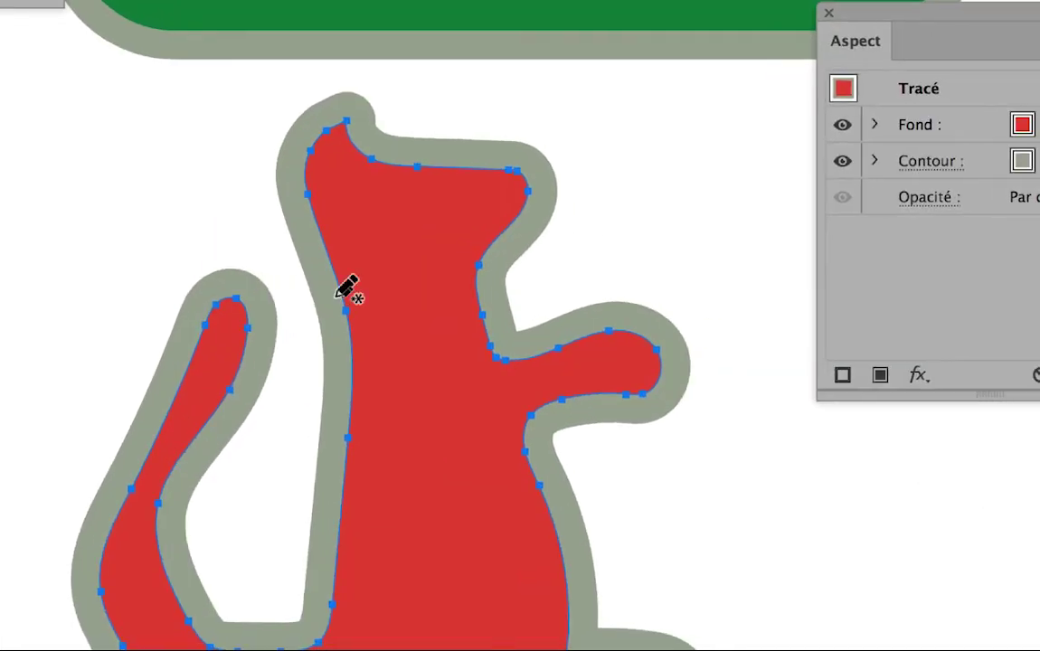
{"action": "left_click_drag", "start_coordinate": [346, 288], "coordinate": [328, 225]}
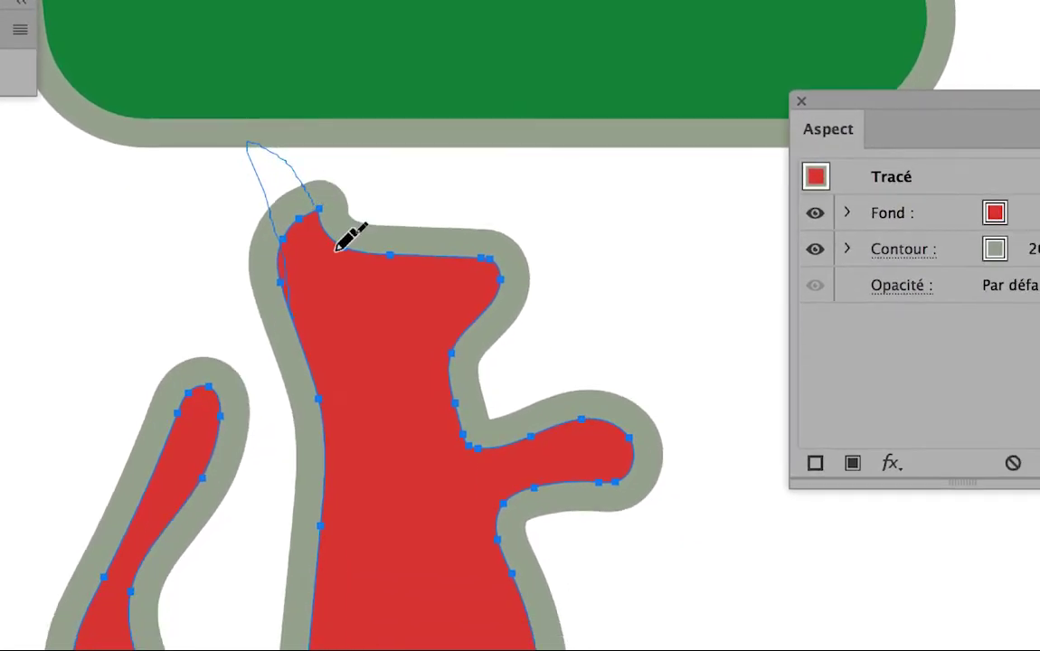
Step: Redraw the cat's left edge into a tall pointed ear and reshape the head top
{"action": "left_click_drag", "start_coordinate": [328, 225], "coordinate": [337, 247]}
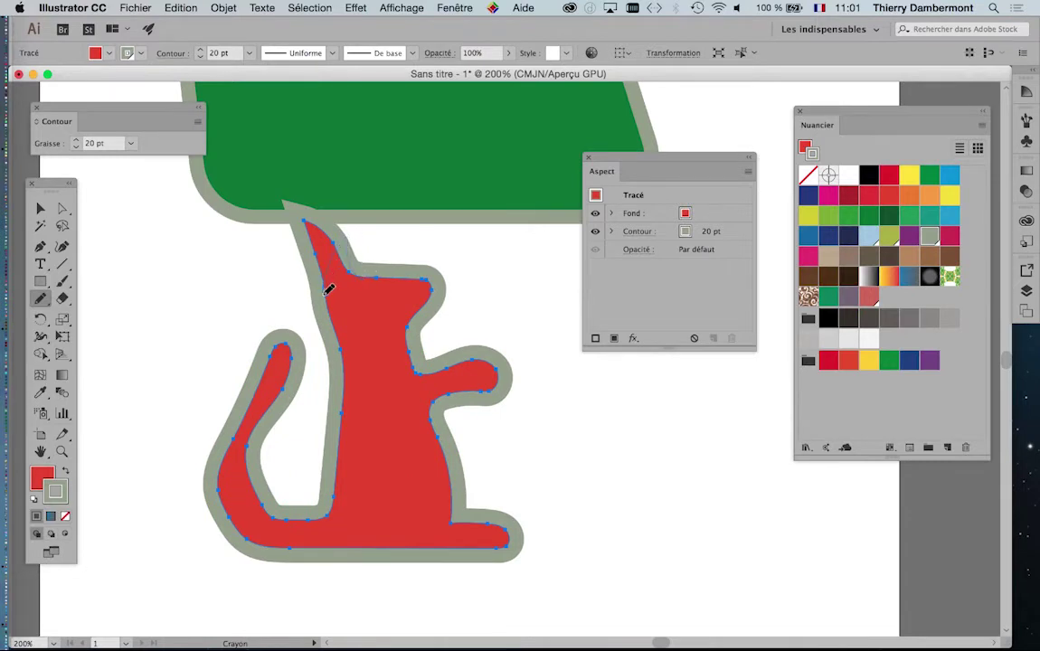
{"action": "mouse_move", "coordinate": [328, 290]}
{"action": "left_mouse_down"}
{"action": "mouse_move", "coordinate": [384, 274]}
{"action": "mouse_move", "coordinate": [437, 301]}
{"action": "left_mouse_up"}
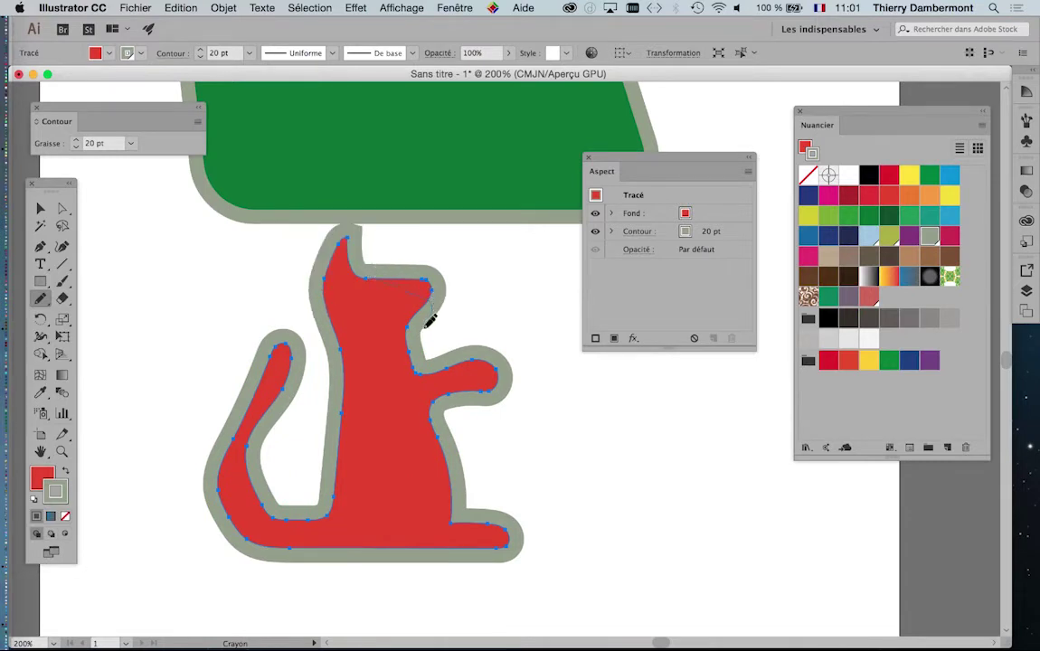
{"action": "left_click_drag", "start_coordinate": [414, 344], "coordinate": [425, 319]}
{"action": "scroll", "coordinate": [412, 312], "scroll_direction": "up", "scroll_amount": 1}
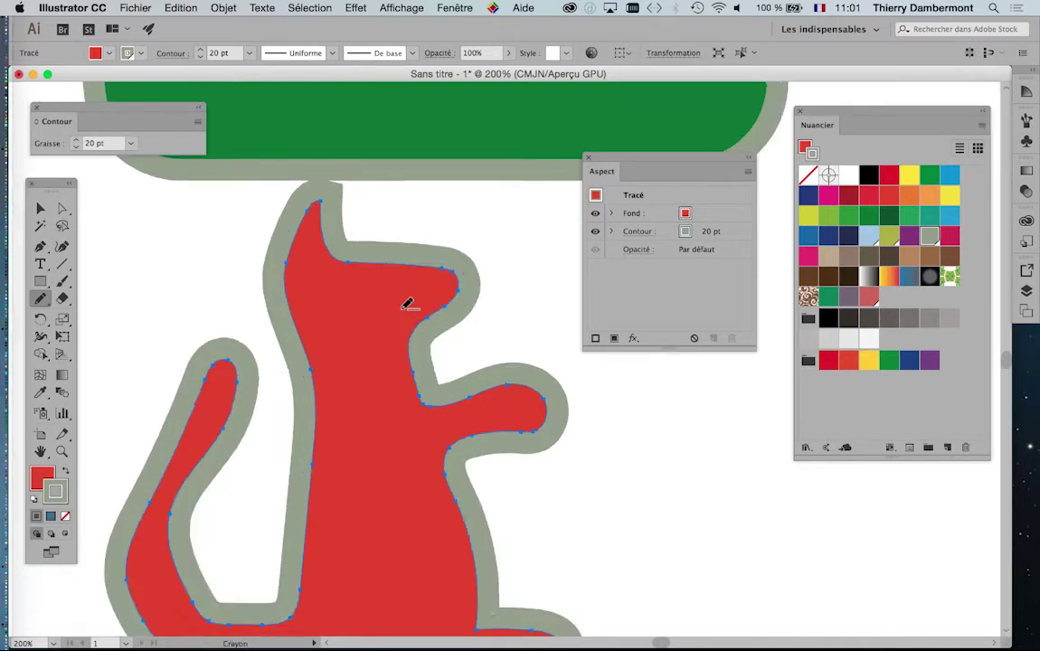
{"action": "scroll", "coordinate": [409, 298], "scroll_direction": "up", "scroll_amount": 1}
Step: Add the second pointed ear and smooth the left edge of the cat's head
{"action": "left_click_drag", "start_coordinate": [402, 245], "coordinate": [450, 274]}
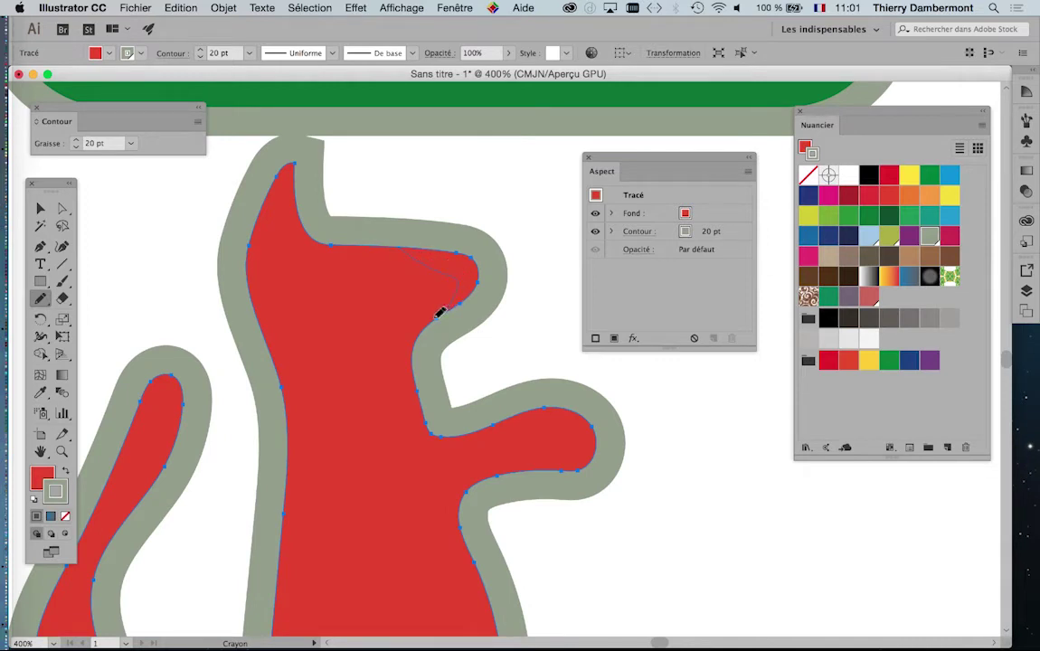
{"action": "left_click_drag", "start_coordinate": [439, 313], "coordinate": [438, 313]}
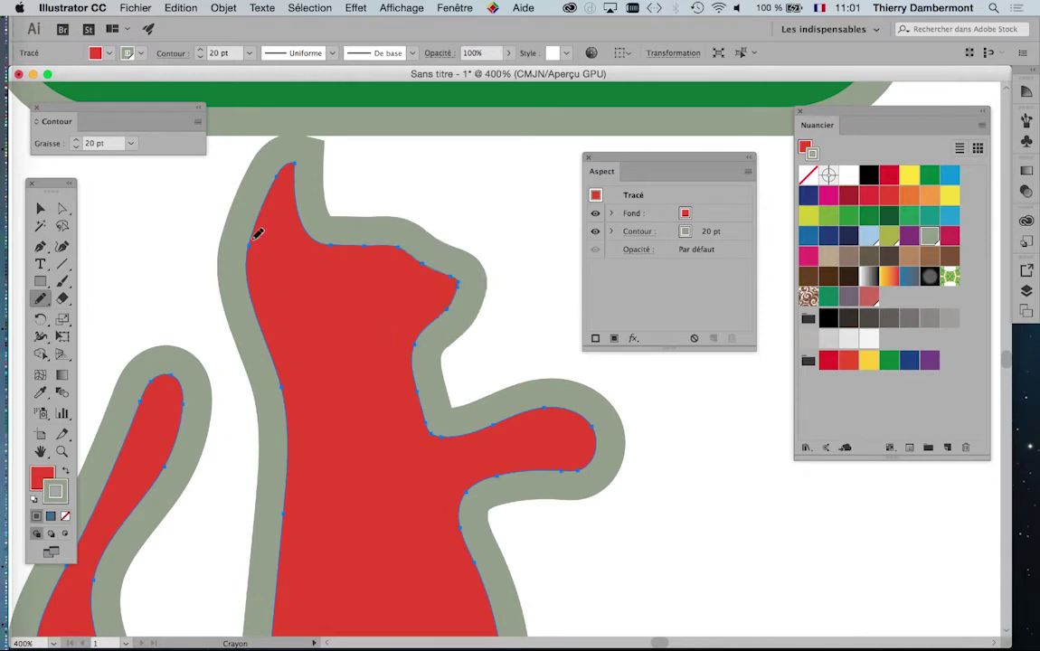
{"action": "left_click_drag", "start_coordinate": [253, 238], "coordinate": [277, 333]}
{"action": "left_click_drag", "start_coordinate": [287, 387], "coordinate": [288, 388]}
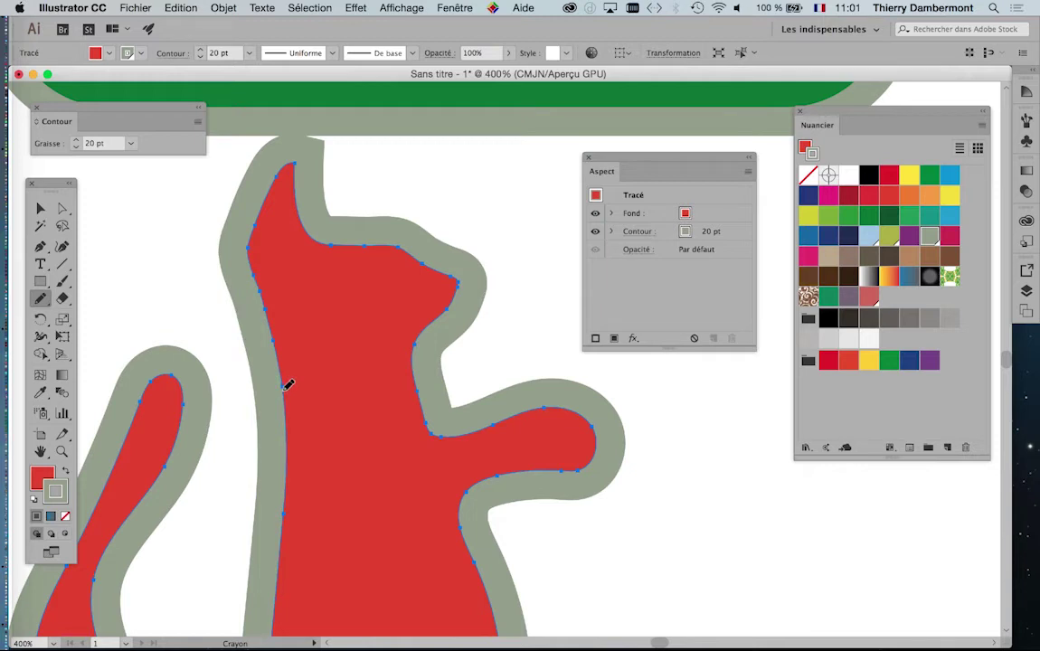
{"action": "key", "text": "super"}
{"action": "scroll", "coordinate": [344, 394], "scroll_direction": "down", "scroll_amount": 2}
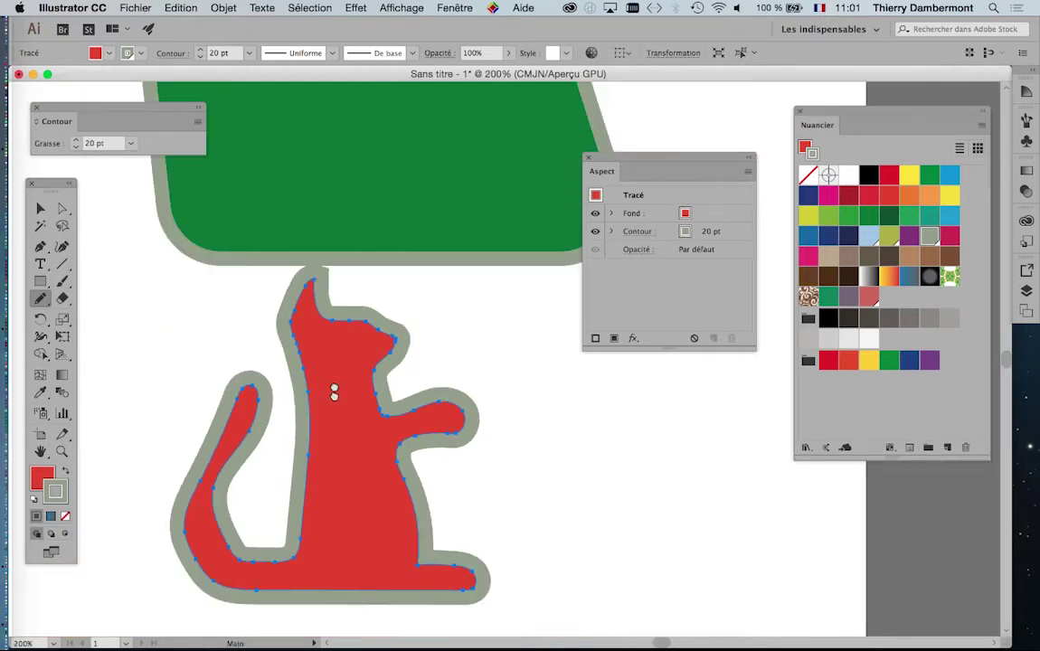
Step: Retrace the cat's tail outline with the Pencil and round off its tip
{"action": "left_click_drag", "start_coordinate": [337, 392], "coordinate": [337, 352]}
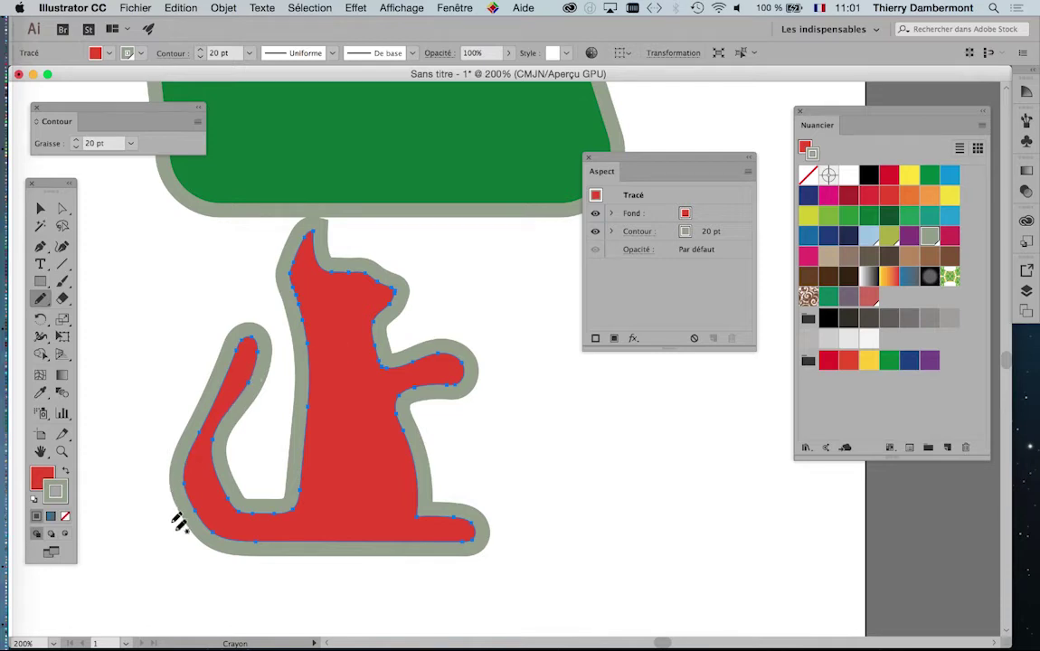
{"action": "left_click_drag", "start_coordinate": [190, 436], "coordinate": [204, 387]}
{"action": "left_click_drag", "start_coordinate": [251, 509], "coordinate": [251, 508]}
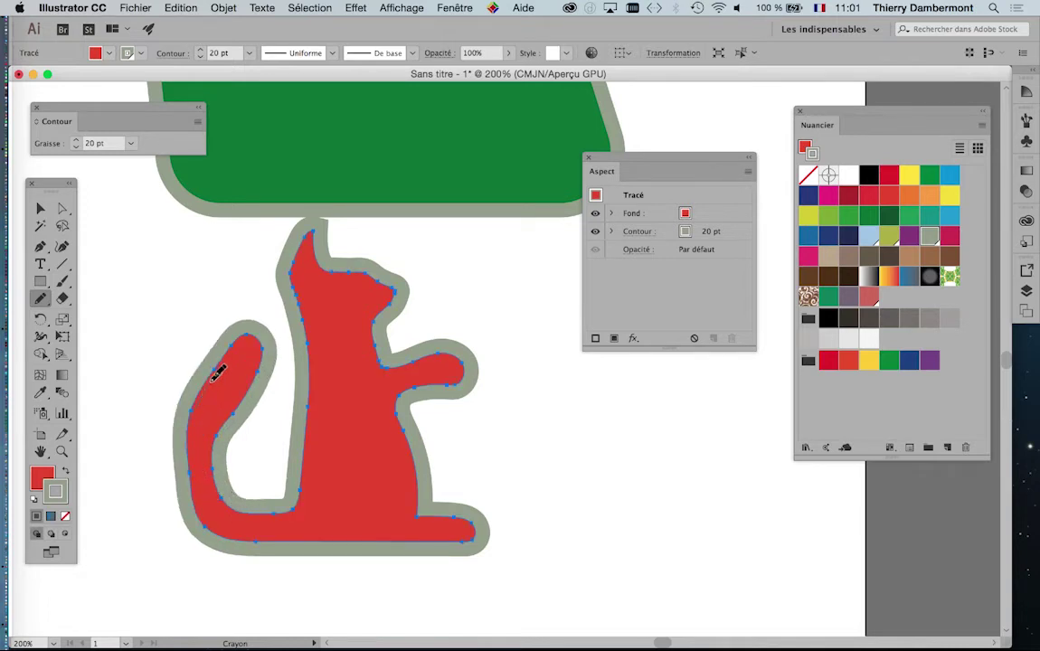
{"action": "left_click_drag", "start_coordinate": [259, 337], "coordinate": [261, 343]}
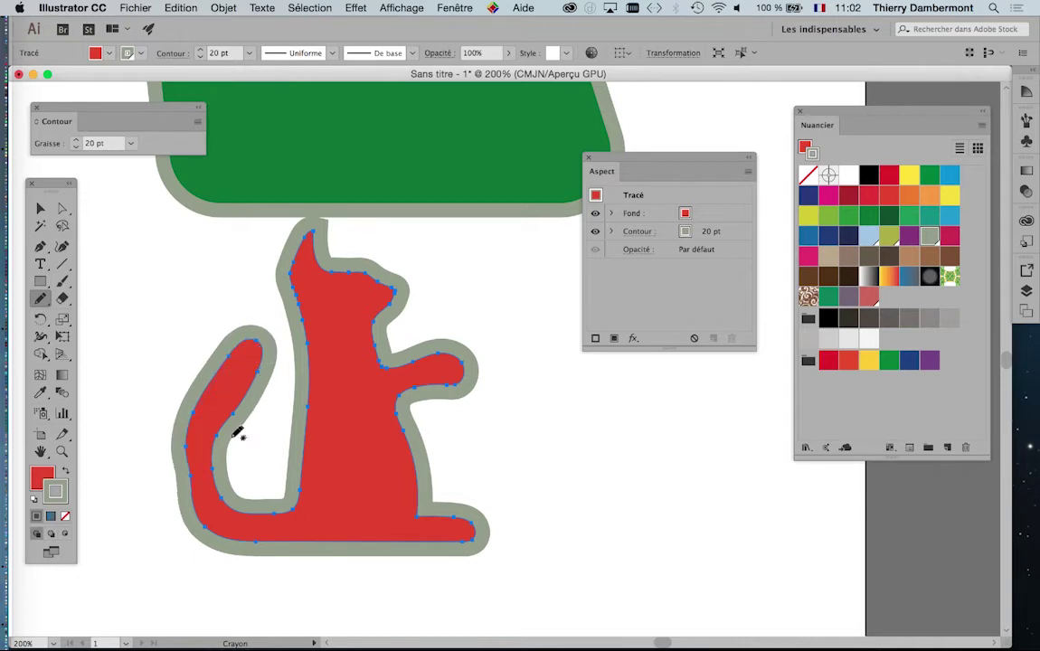
{"action": "scroll", "coordinate": [237, 433], "scroll_direction": "up", "scroll_amount": 1}
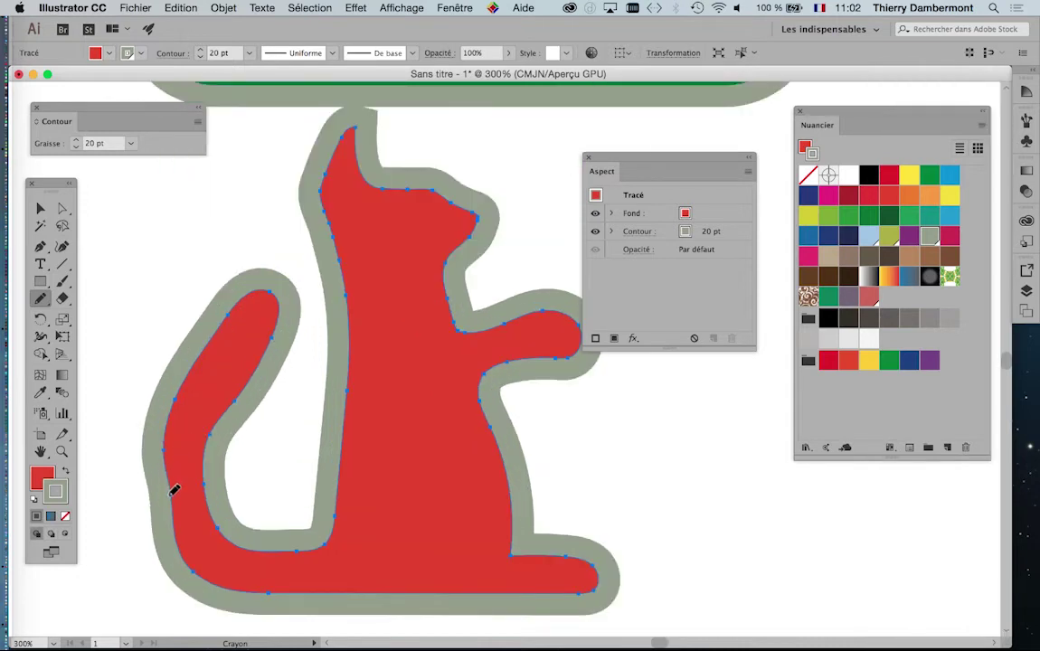
Step: Redraw the tail's outer and inner edges so the tail becomes slimmer
{"action": "mouse_move", "coordinate": [173, 493]}
{"action": "left_mouse_down"}
{"action": "mouse_move", "coordinate": [243, 311]}
{"action": "mouse_move", "coordinate": [281, 298]}
{"action": "left_mouse_up"}
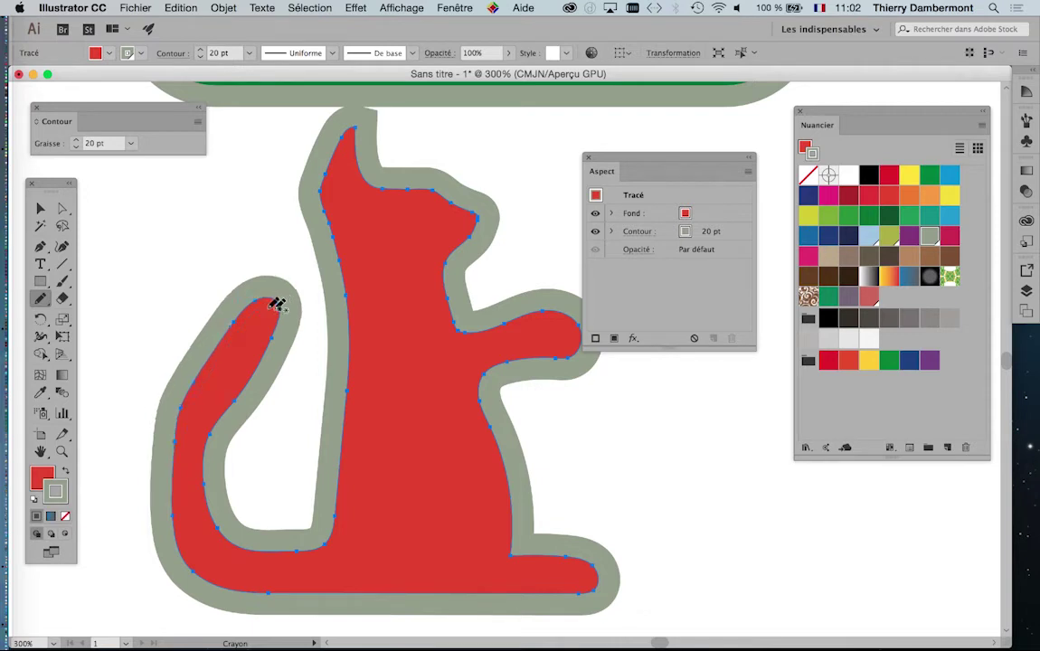
{"action": "left_click_drag", "start_coordinate": [235, 333], "coordinate": [211, 387]}
{"action": "left_click_drag", "start_coordinate": [167, 463], "coordinate": [161, 481]}
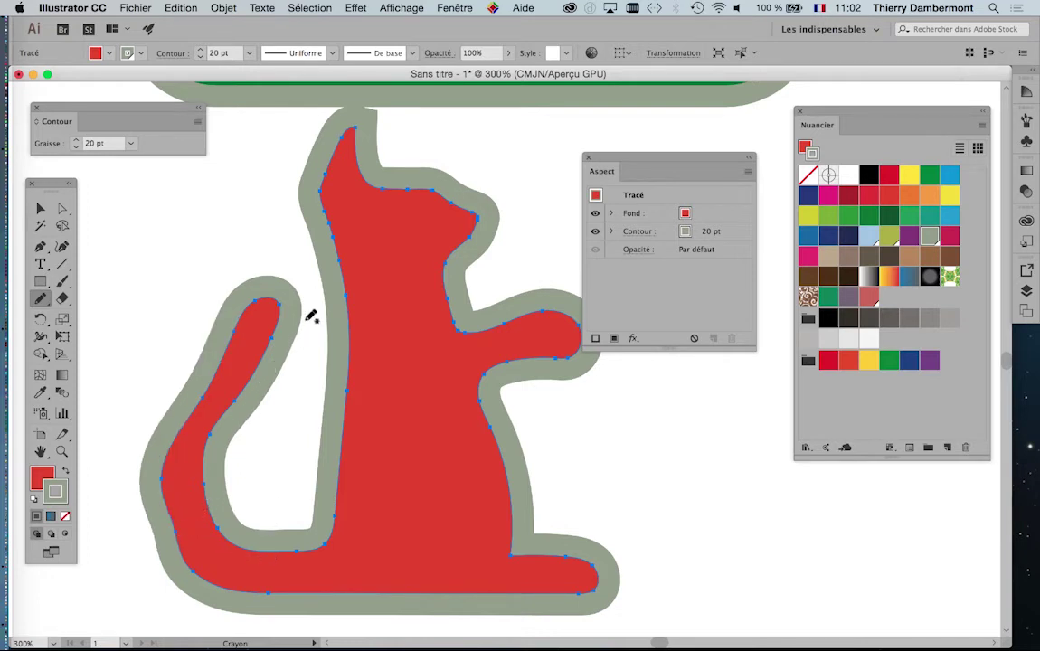
{"action": "left_click_drag", "start_coordinate": [276, 303], "coordinate": [189, 459]}
{"action": "mouse_move", "coordinate": [167, 434]}
{"action": "left_mouse_down"}
{"action": "mouse_move", "coordinate": [239, 579]}
{"action": "mouse_move", "coordinate": [337, 585]}
{"action": "left_mouse_up"}
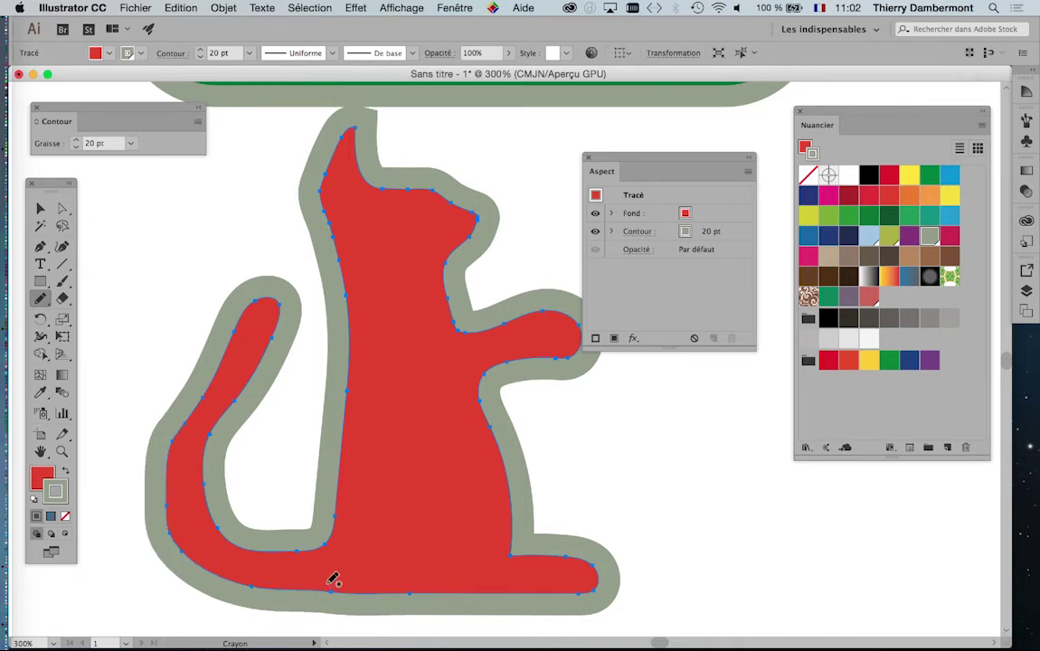
{"action": "mouse_move", "coordinate": [170, 468]}
{"action": "left_mouse_down"}
{"action": "mouse_move", "coordinate": [181, 532]}
{"action": "mouse_move", "coordinate": [208, 563]}
{"action": "mouse_move", "coordinate": [243, 579]}
{"action": "mouse_move", "coordinate": [353, 586]}
{"action": "left_mouse_up"}
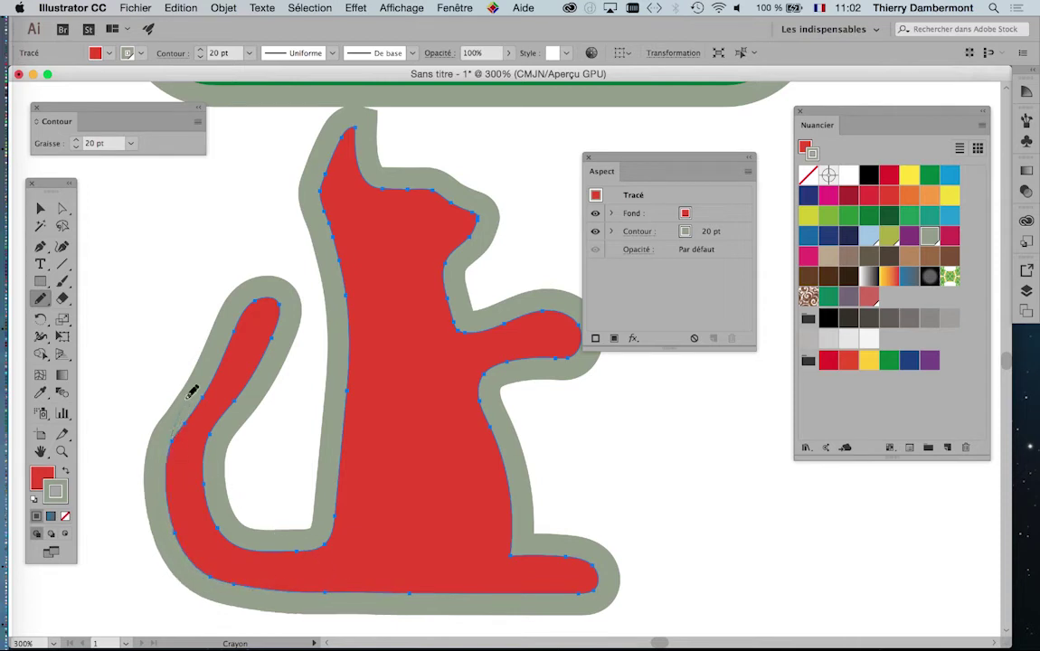
{"action": "left_click_drag", "start_coordinate": [255, 303], "coordinate": [256, 304]}
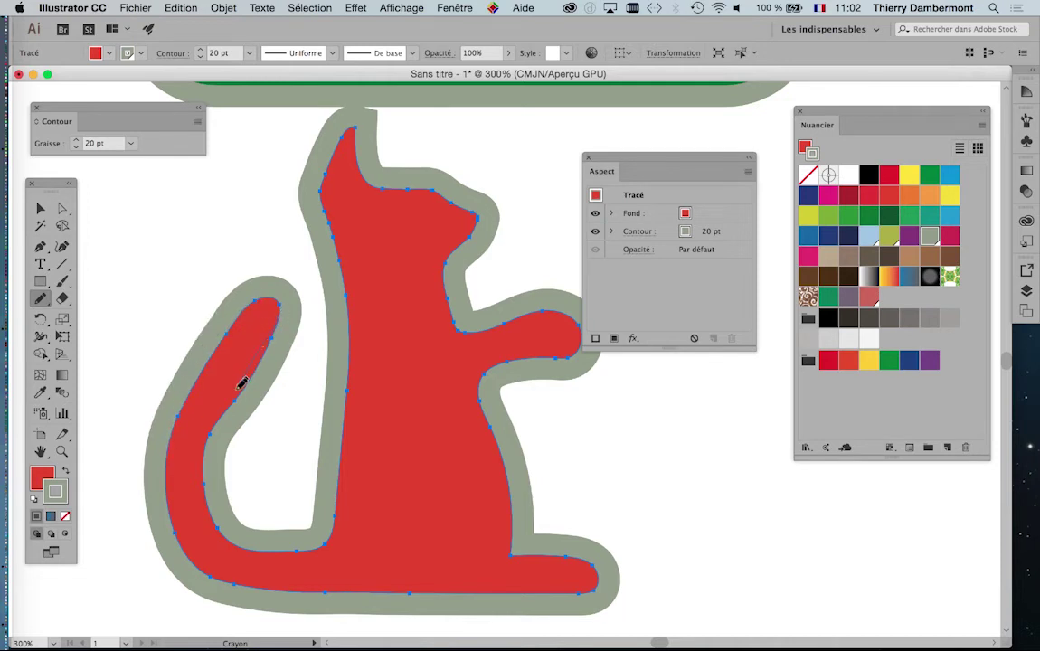
{"action": "left_click_drag", "start_coordinate": [212, 435], "coordinate": [211, 438]}
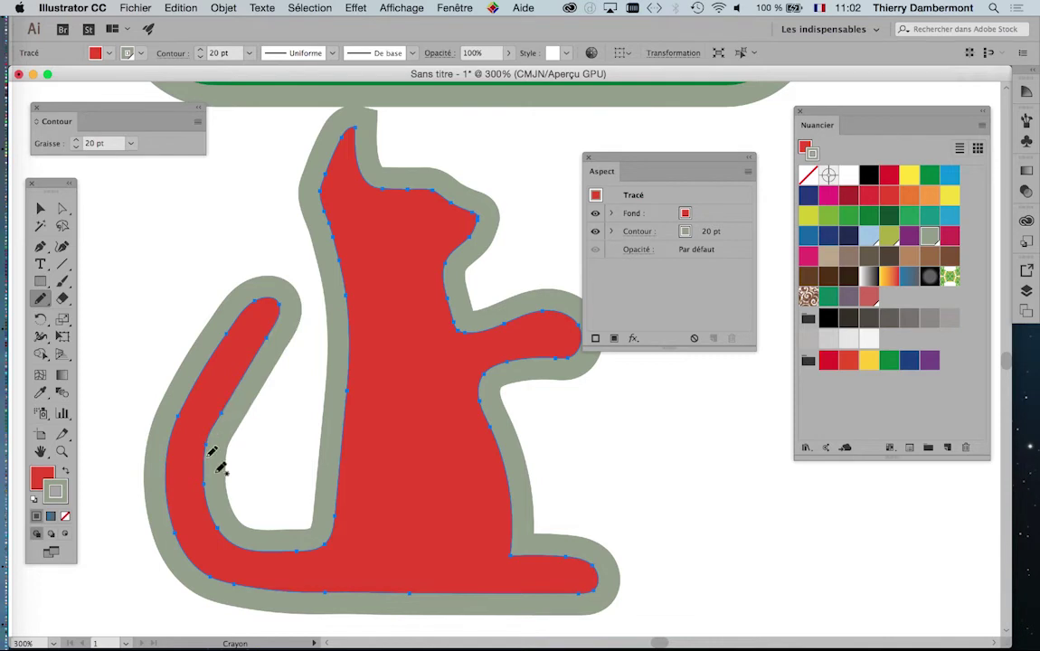
{"action": "scroll", "coordinate": [263, 471], "scroll_direction": "down", "scroll_amount": 3}
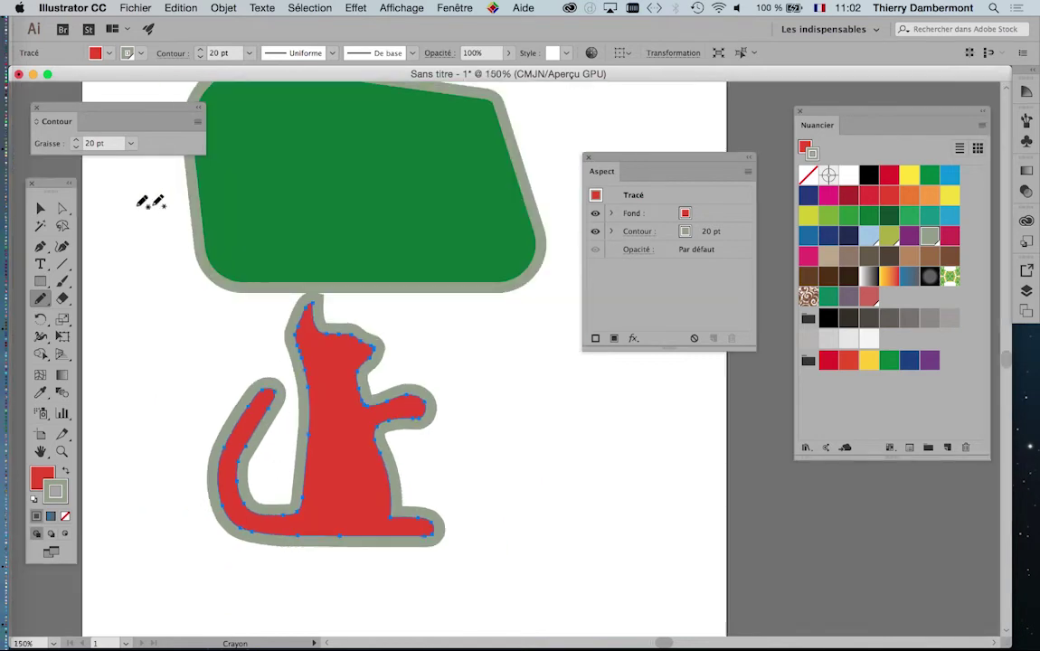
Step: With the Selection tool, nudge the red cat slightly left and down, then reselect its fill
{"action": "left_click", "coordinate": [41, 209]}
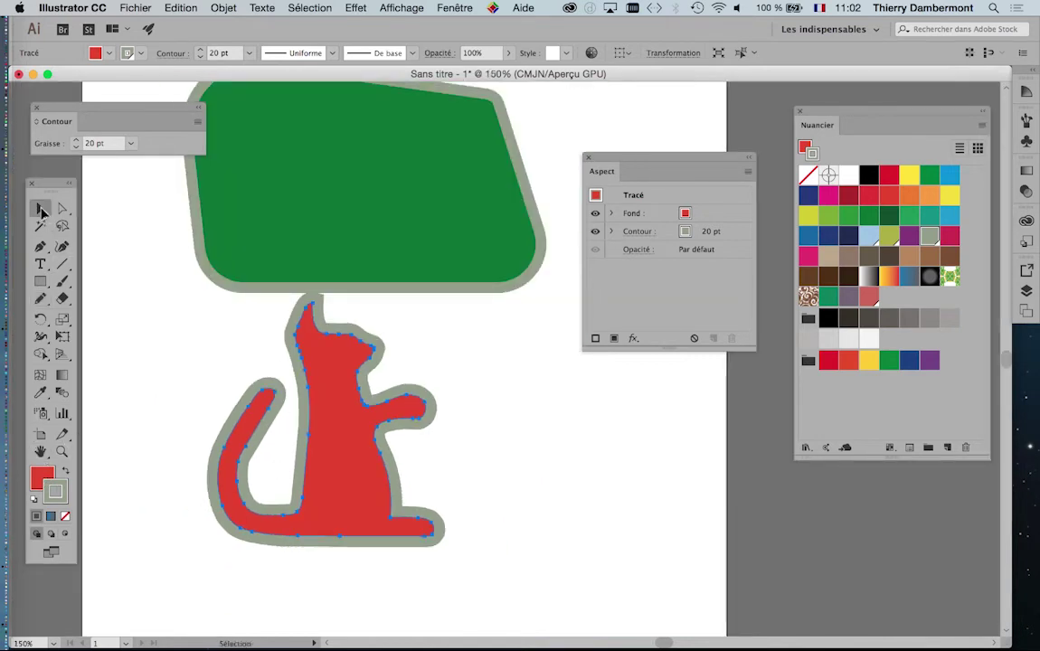
{"action": "left_click_drag", "start_coordinate": [337, 372], "coordinate": [318, 403]}
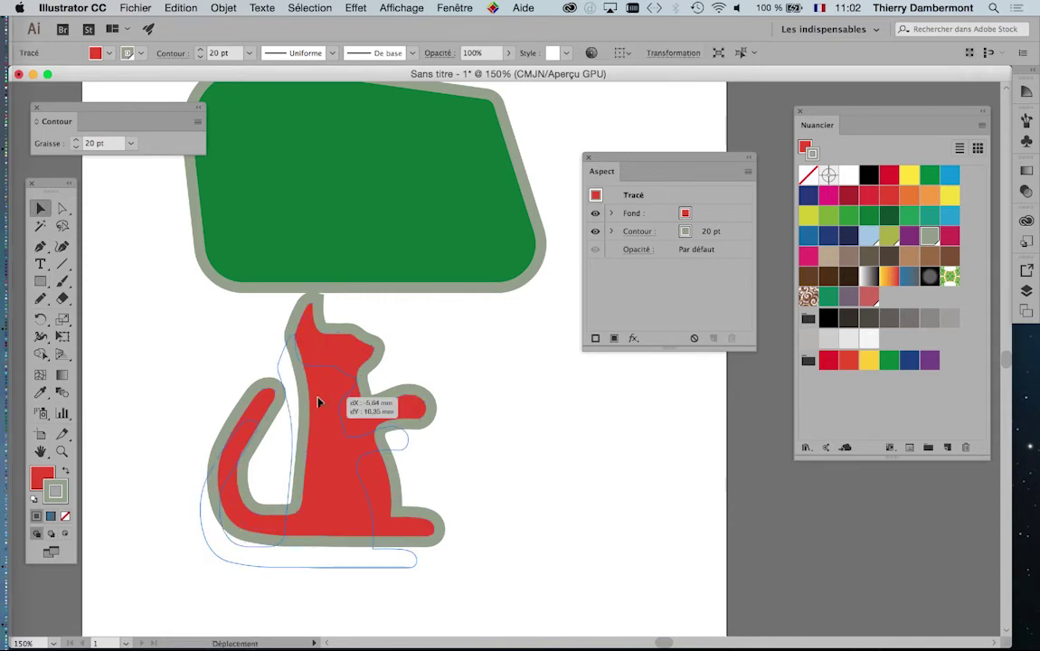
{"action": "left_click", "coordinate": [452, 404]}
{"action": "left_click", "coordinate": [310, 481]}
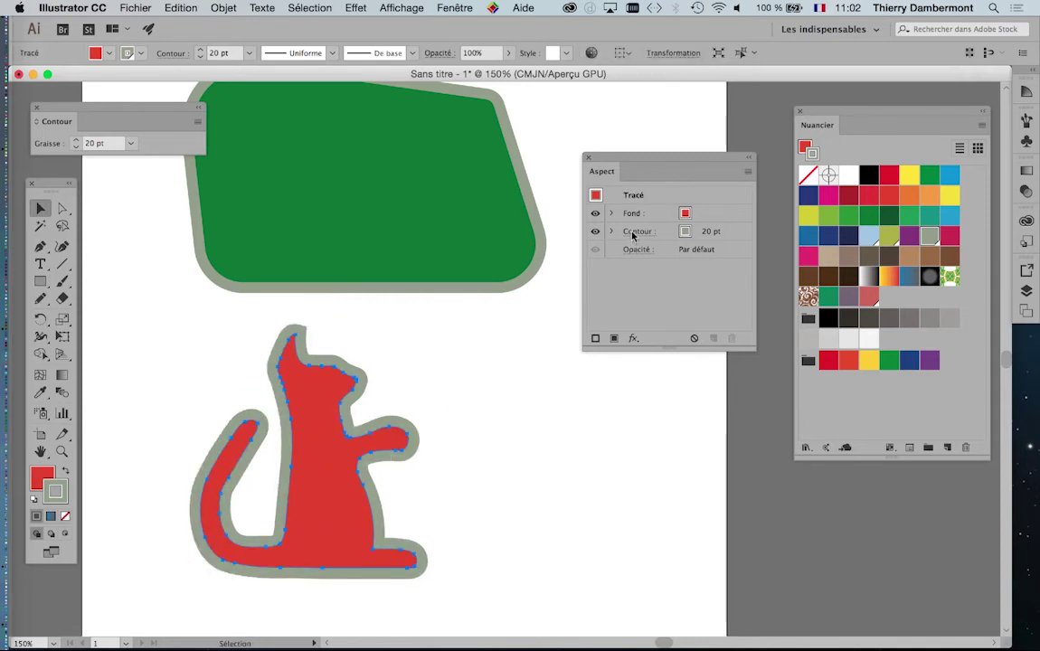
{"action": "left_click", "coordinate": [665, 214]}
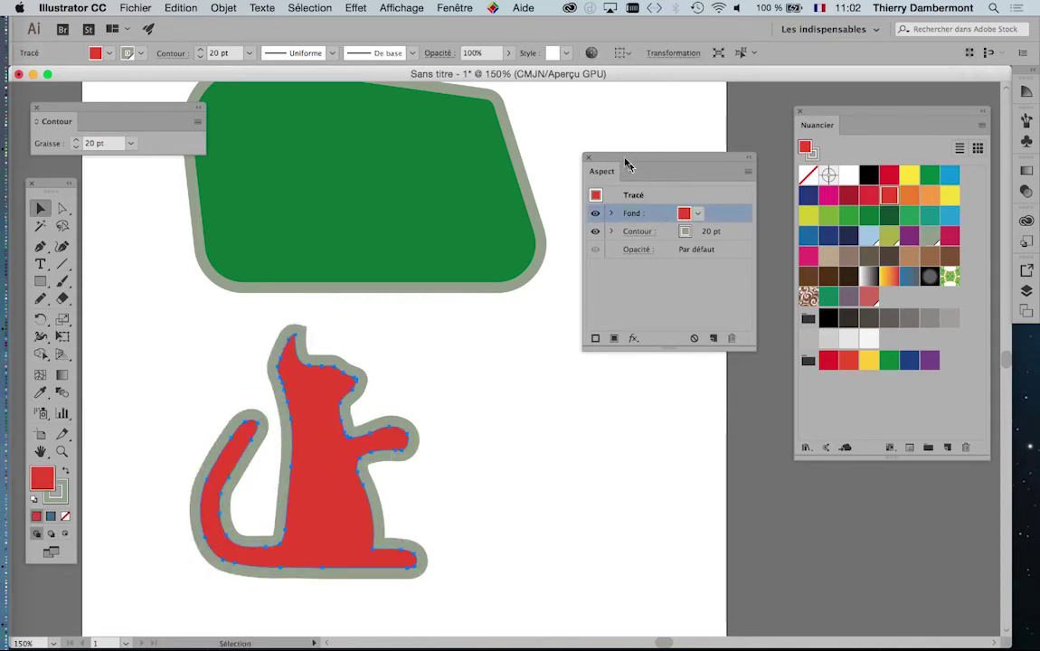
{"action": "mouse_move", "coordinate": [628, 165]}
{"action": "left_mouse_down"}
{"action": "mouse_move", "coordinate": [586, 209]}
{"action": "mouse_move", "coordinate": [547, 279]}
{"action": "left_mouse_up"}
{"action": "mouse_move", "coordinate": [448, 335]}
{"action": "left_mouse_down"}
{"action": "mouse_move", "coordinate": [439, 270]}
{"action": "mouse_move", "coordinate": [447, 418]}
{"action": "left_mouse_up"}
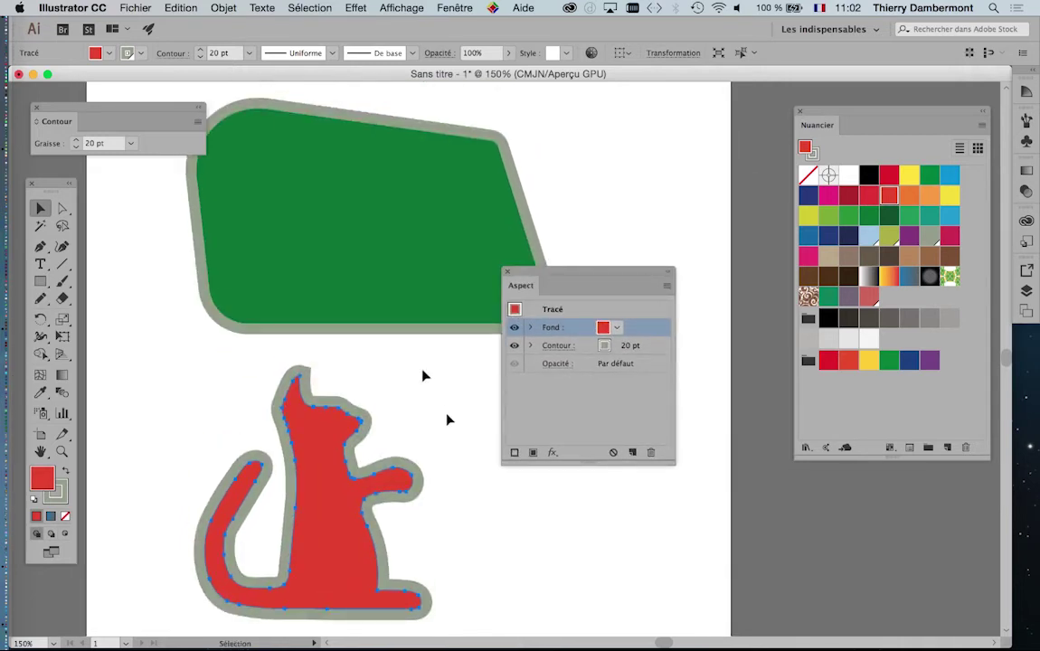
Step: Drag the red cat off the artboard onto the pasteboard at the lower left
{"action": "scroll", "coordinate": [297, 384], "scroll_direction": "down", "scroll_amount": 1}
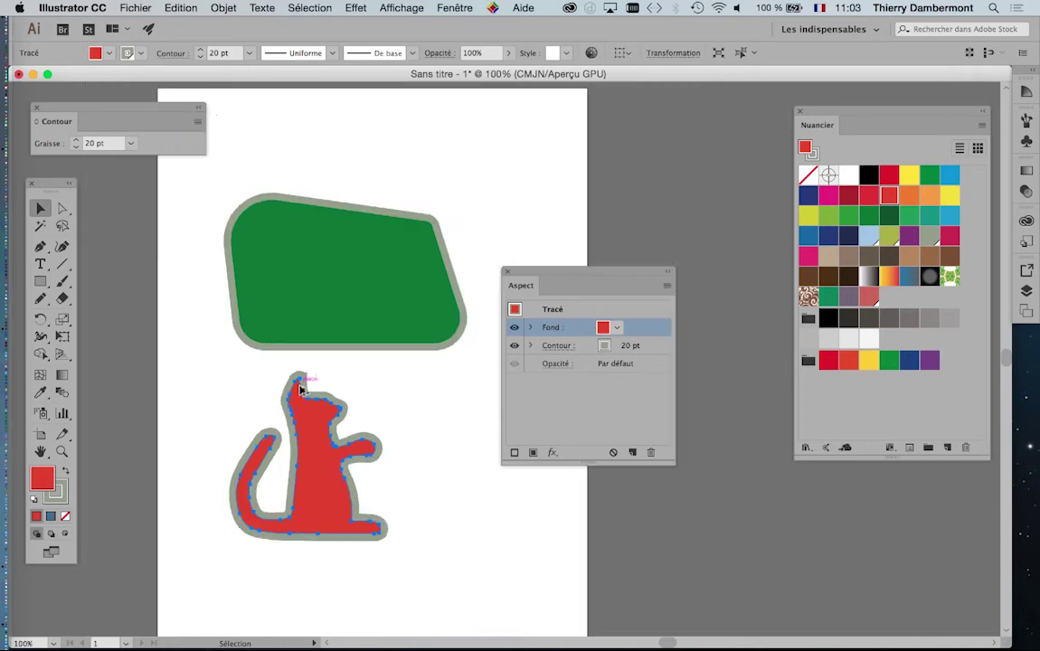
{"action": "scroll", "coordinate": [297, 385], "scroll_direction": "down", "scroll_amount": 1}
{"action": "scroll", "coordinate": [297, 384], "scroll_direction": "down", "scroll_amount": 1}
{"action": "left_click_drag", "start_coordinate": [281, 410], "coordinate": [102, 224]}
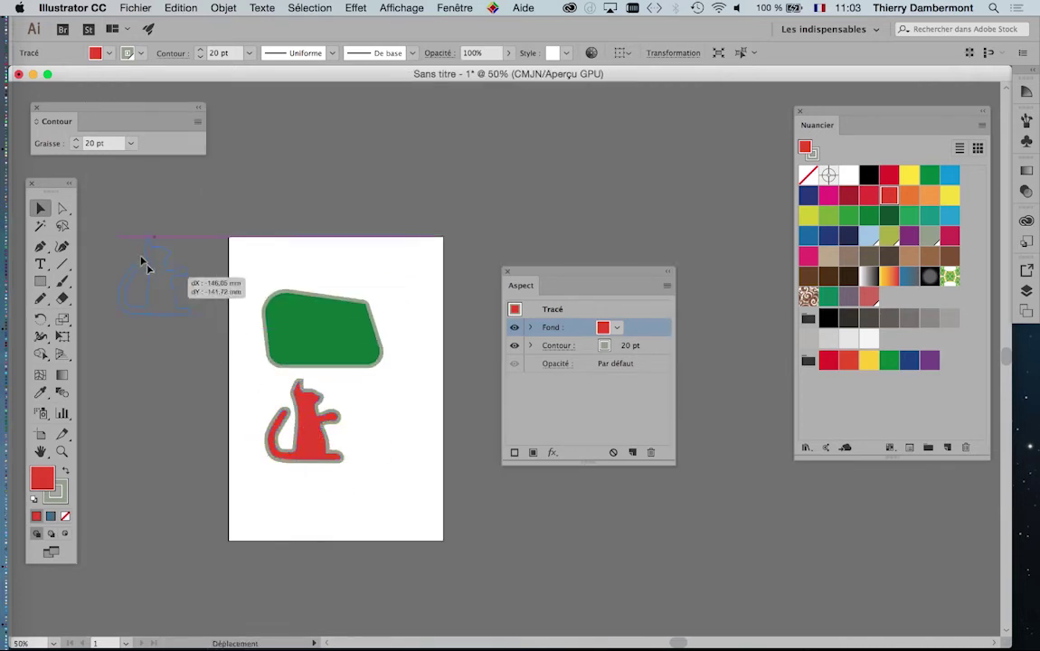
{"action": "left_click", "coordinate": [247, 310]}
{"action": "left_click_drag", "start_coordinate": [548, 285], "coordinate": [650, 270]}
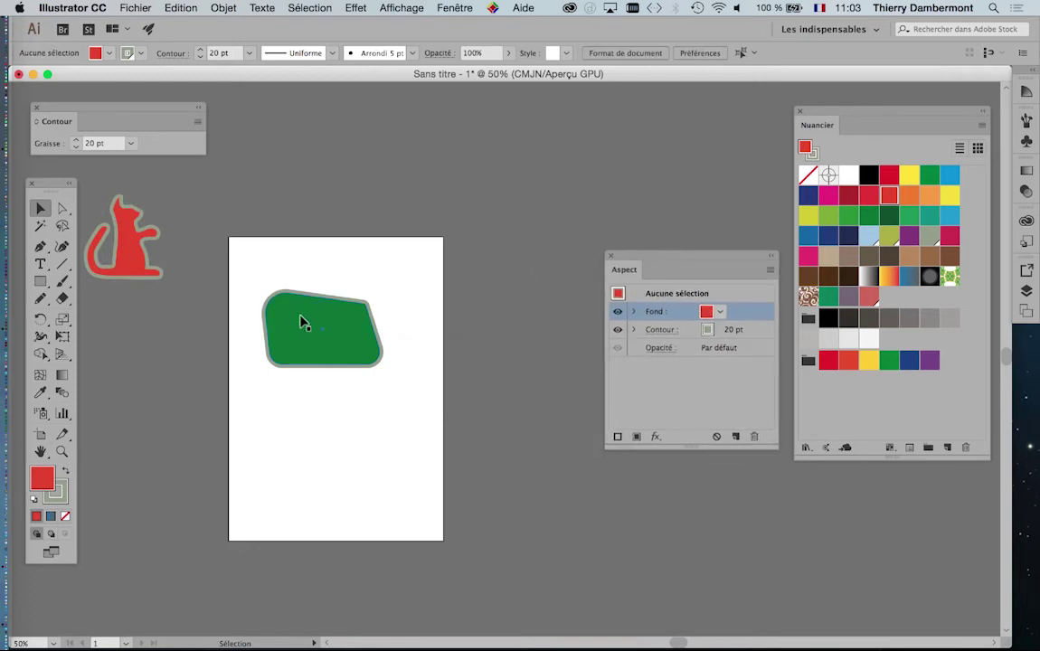
{"action": "scroll", "coordinate": [303, 324], "scroll_direction": "down", "scroll_amount": 1}
{"action": "left_click_drag", "start_coordinate": [183, 281], "coordinate": [125, 389]}
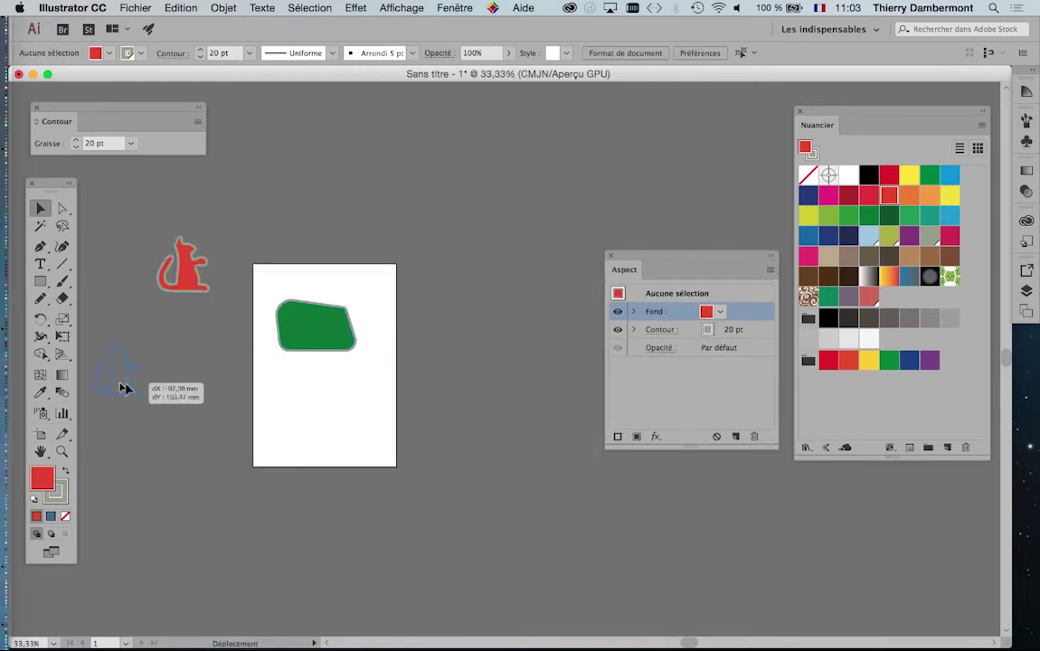
{"action": "left_click", "coordinate": [348, 423]}
Step: Pan and zoom the view back to frame the artboard and the cat
{"action": "scroll", "coordinate": [309, 340], "scroll_direction": "up", "scroll_amount": 3}
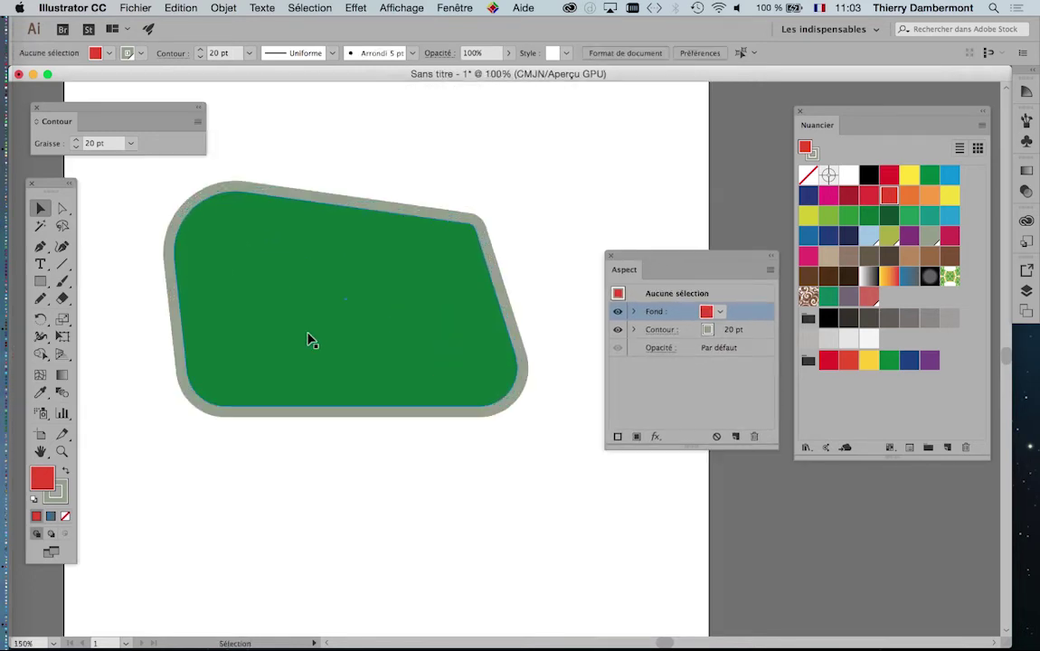
{"action": "scroll", "coordinate": [307, 324], "scroll_direction": "down", "scroll_amount": 1}
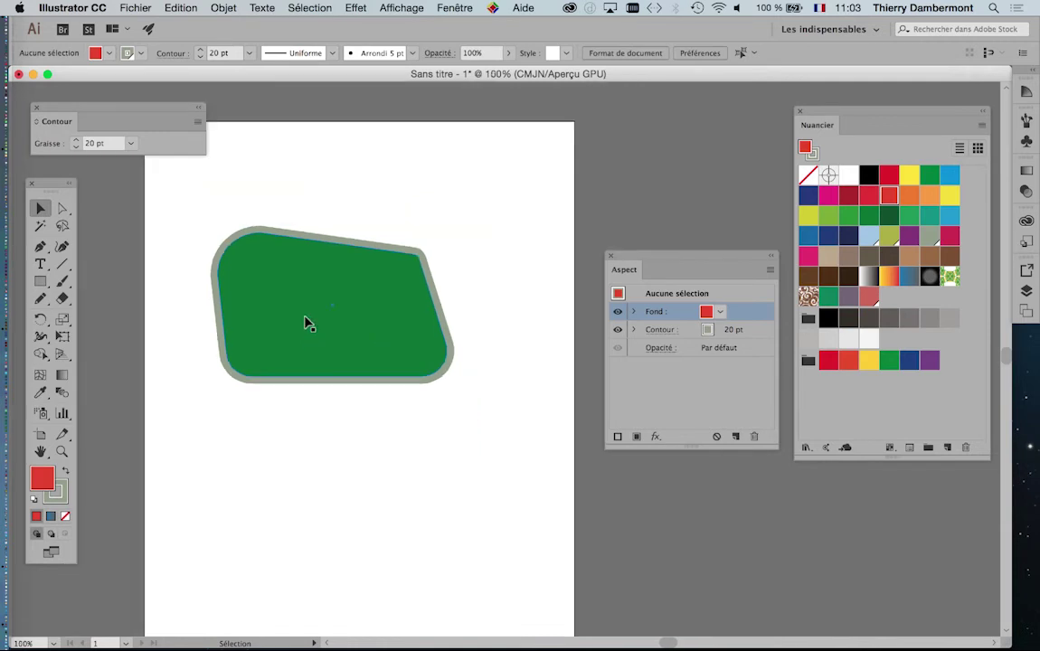
{"action": "scroll", "coordinate": [308, 324], "scroll_direction": "down", "scroll_amount": 1}
{"action": "scroll", "coordinate": [308, 324], "scroll_direction": "down", "scroll_amount": 1}
{"action": "scroll", "coordinate": [307, 324], "scroll_direction": "down", "scroll_amount": 1}
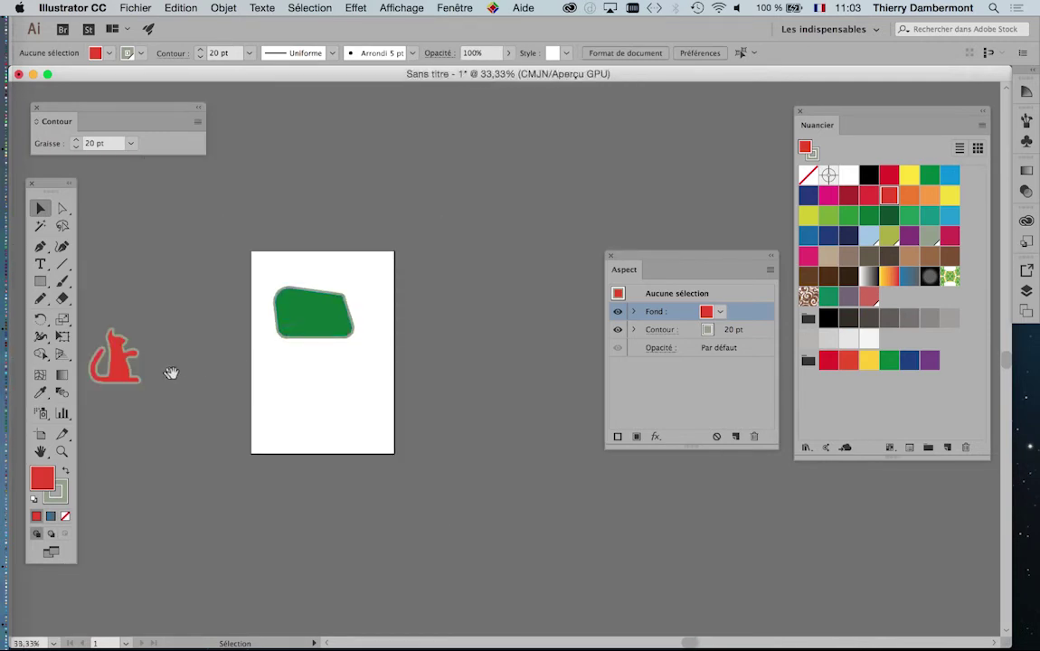
{"action": "left_click_drag", "start_coordinate": [167, 370], "coordinate": [239, 344]}
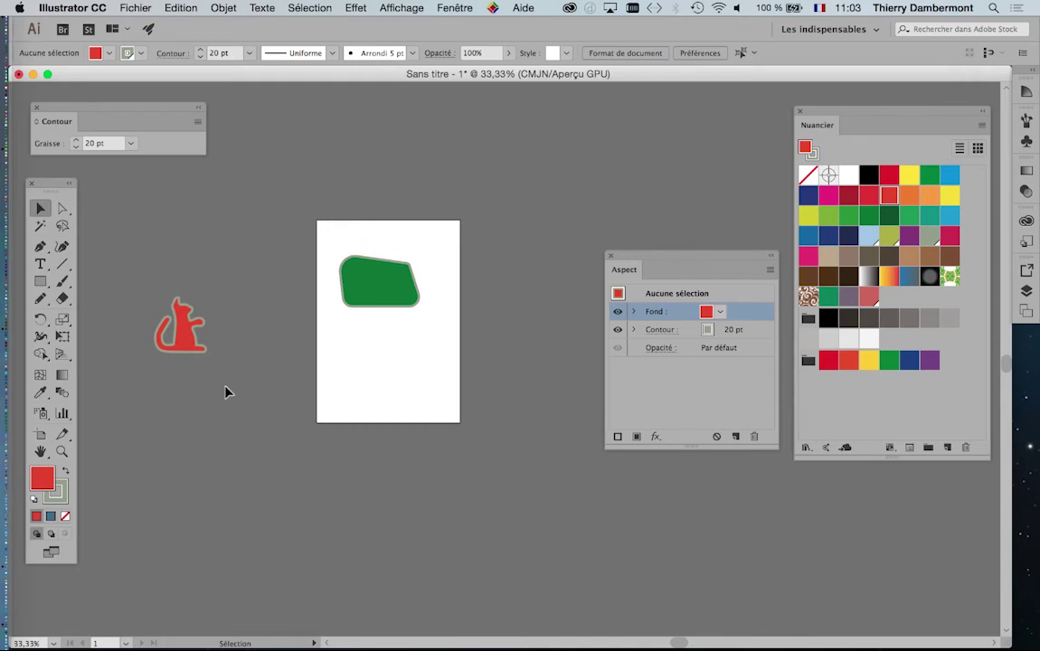
{"action": "scroll", "coordinate": [197, 346], "scroll_direction": "up", "scroll_amount": 1}
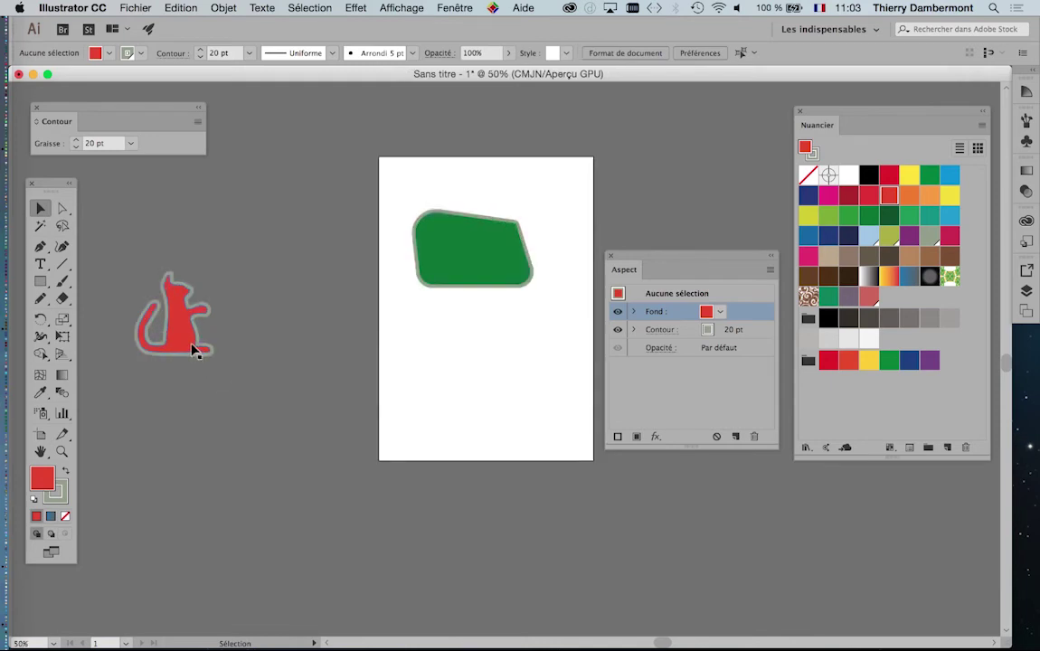
{"action": "scroll", "coordinate": [195, 350], "scroll_direction": "up", "scroll_amount": 1}
{"action": "scroll", "coordinate": [193, 351], "scroll_direction": "up", "scroll_amount": 1}
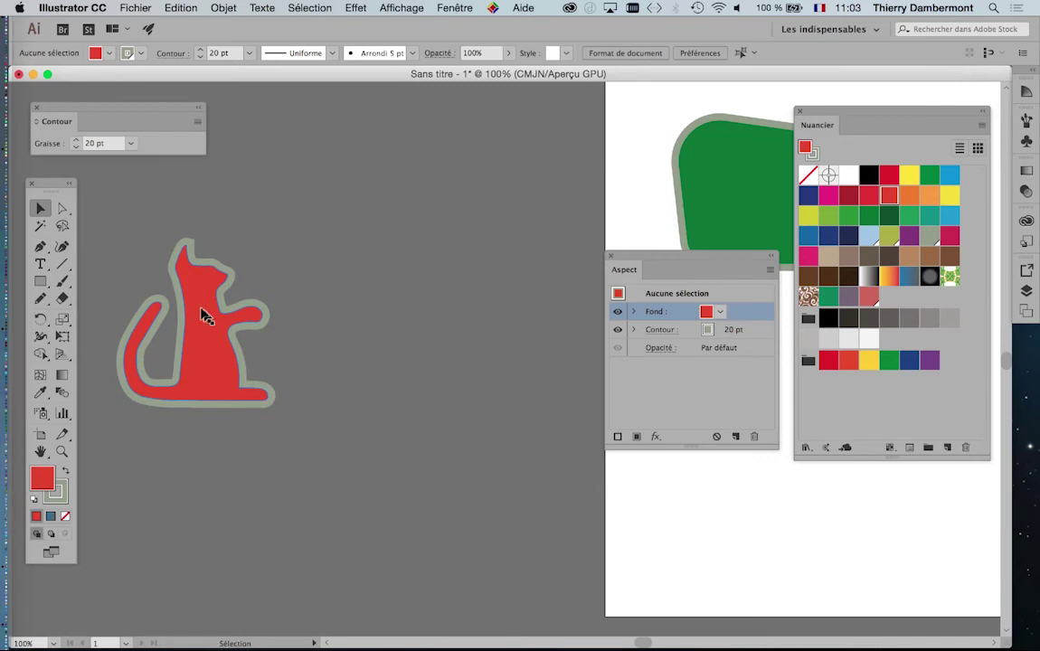
Step: Move the Aspect panel to the lower left, show the Calques panel, and collapse Plans de travail
{"action": "mouse_move", "coordinate": [712, 257]}
{"action": "left_mouse_down"}
{"action": "mouse_move", "coordinate": [394, 413]}
{"action": "mouse_move", "coordinate": [259, 432]}
{"action": "left_mouse_up"}
{"action": "left_click", "coordinate": [463, 7]}
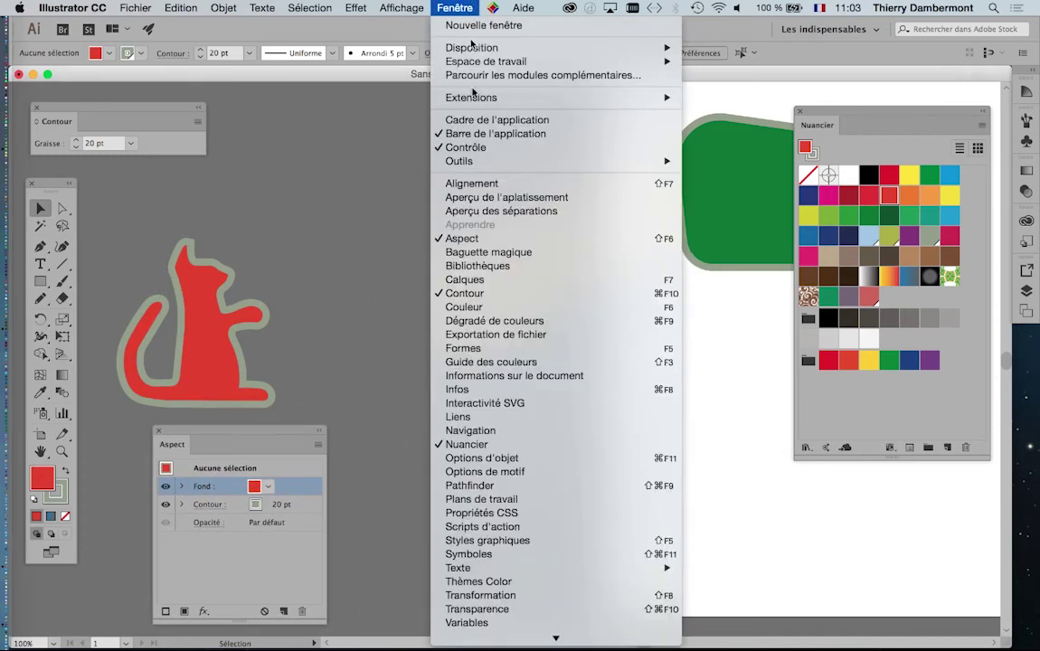
{"action": "left_click", "coordinate": [465, 280]}
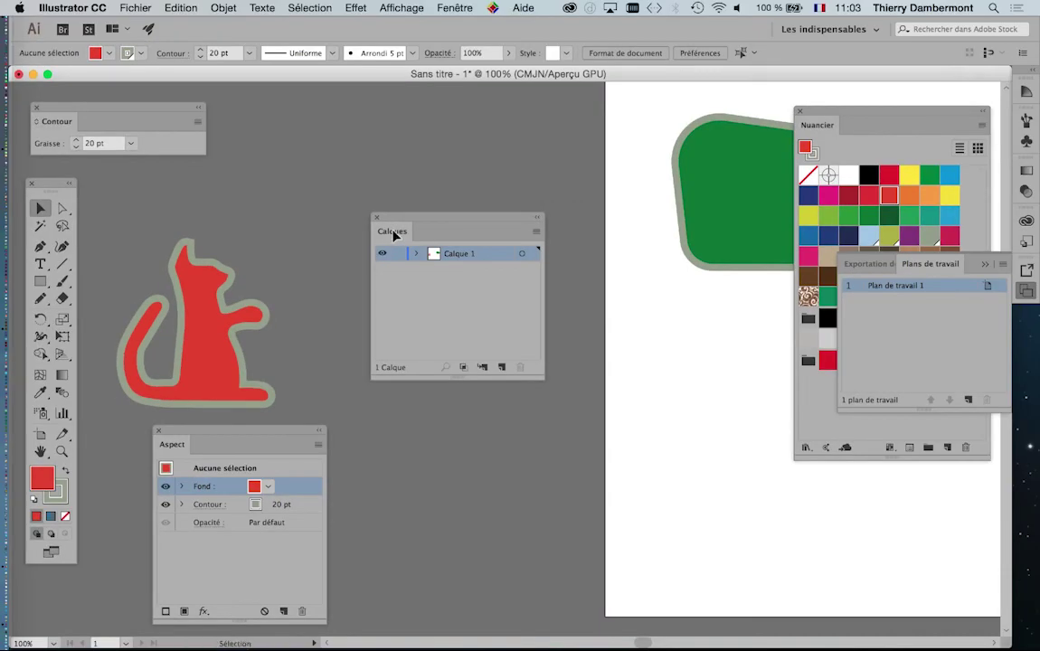
{"action": "left_click", "coordinate": [986, 264]}
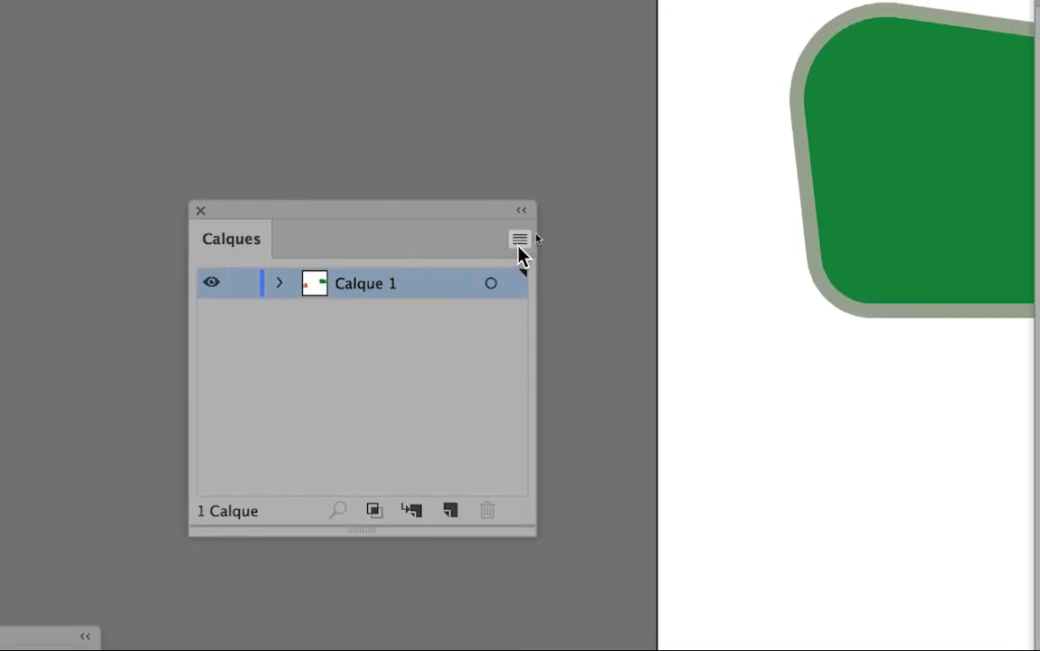
Step: Set the Calques panel options to a custom 80-pixel row size for large thumbnails
{"action": "left_click", "coordinate": [521, 244]}
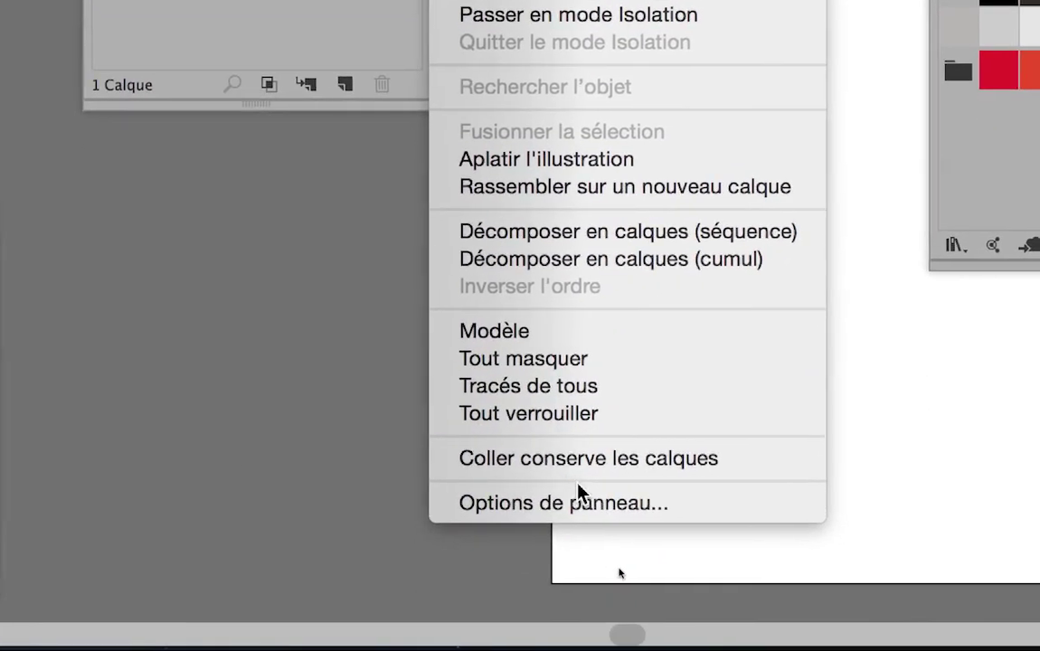
{"action": "left_click", "coordinate": [586, 511]}
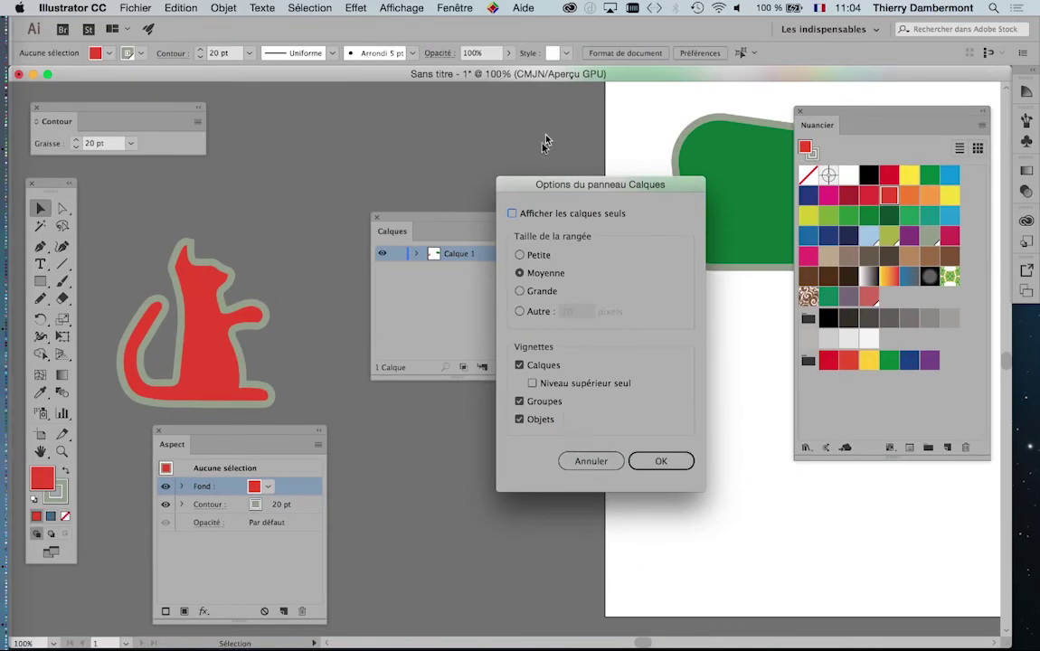
{"action": "left_click_drag", "start_coordinate": [536, 185], "coordinate": [612, 146]}
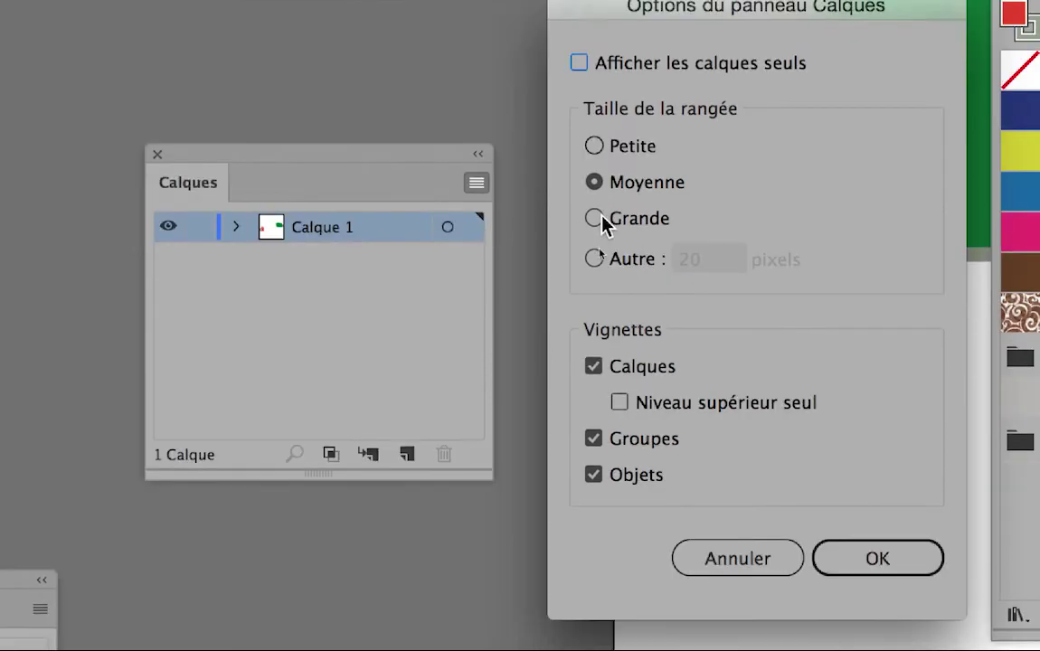
{"action": "left_click", "coordinate": [595, 258]}
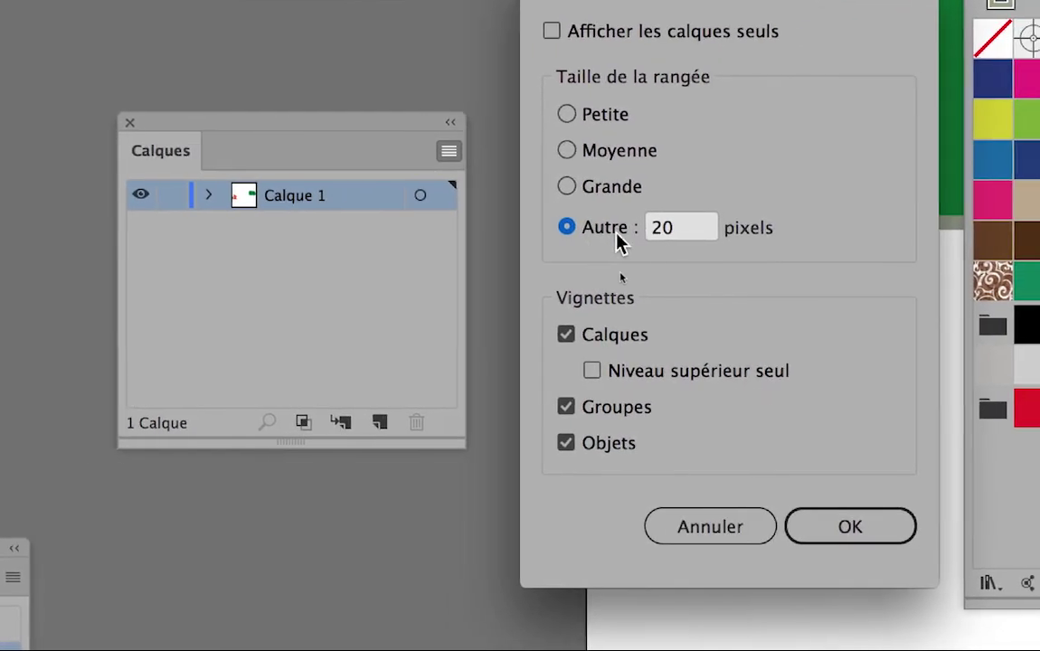
{"action": "left_click", "coordinate": [648, 228]}
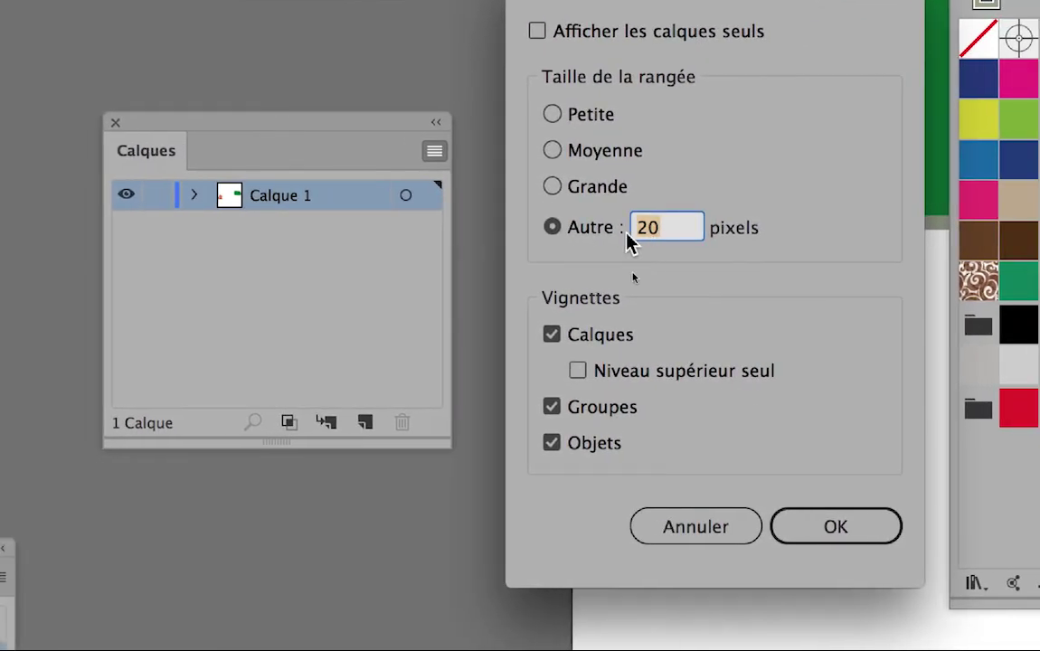
{"action": "type", "text": "80"}
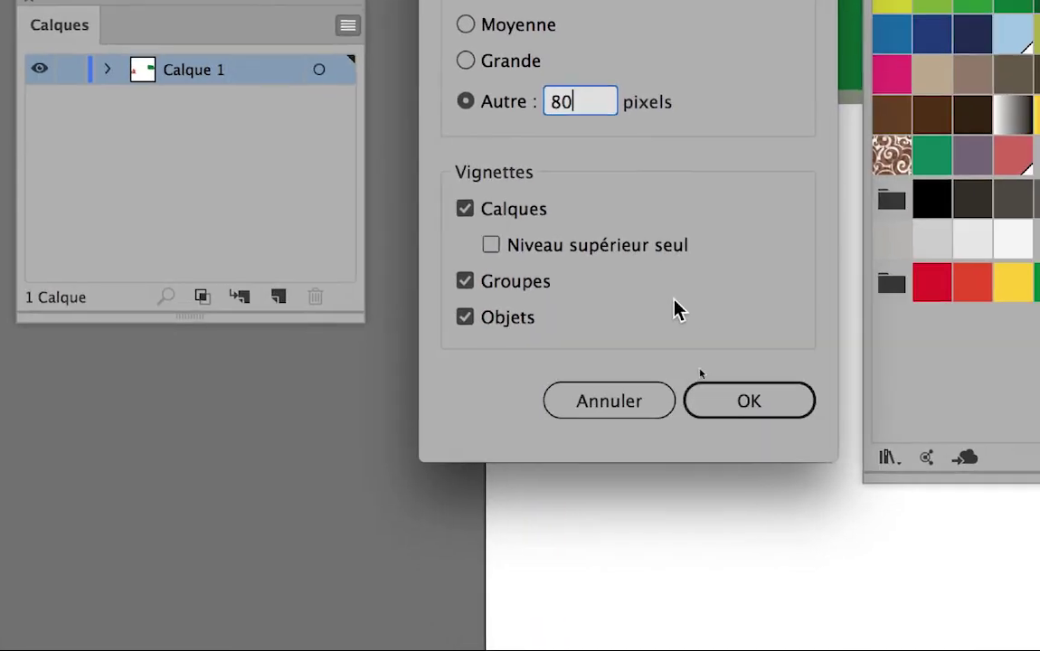
{"action": "left_click", "coordinate": [728, 401]}
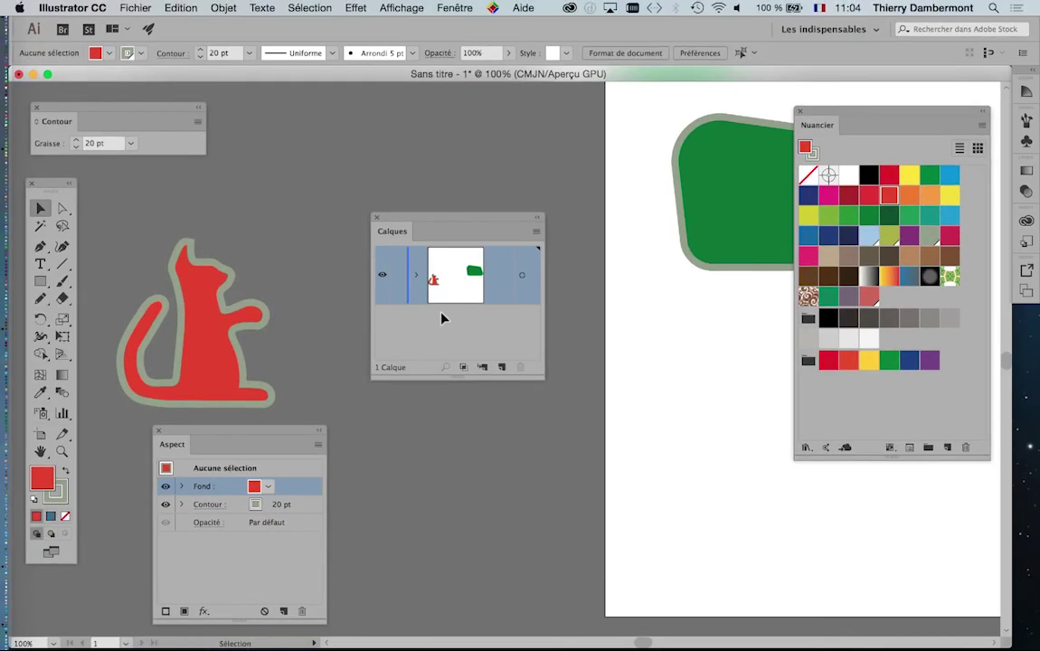
Step: Drag the Calques panel's corner larger so the Calque 1 name shows beside its thumbnail
{"action": "mouse_move", "coordinate": [544, 377]}
{"action": "left_mouse_down"}
{"action": "mouse_move", "coordinate": [675, 485]}
{"action": "mouse_move", "coordinate": [709, 494]}
{"action": "left_mouse_up"}
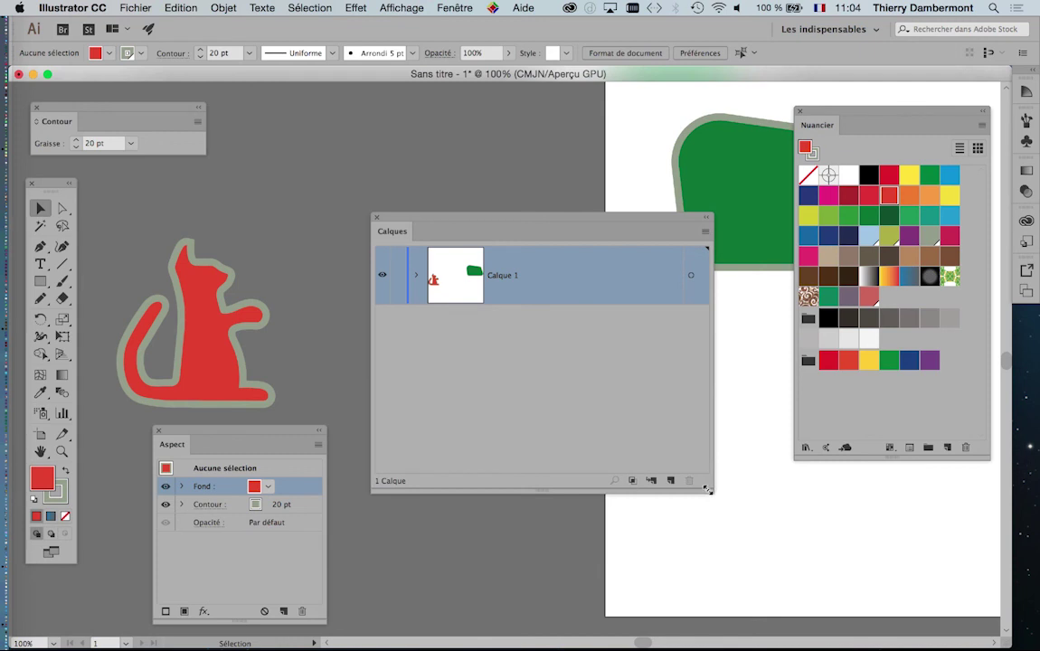